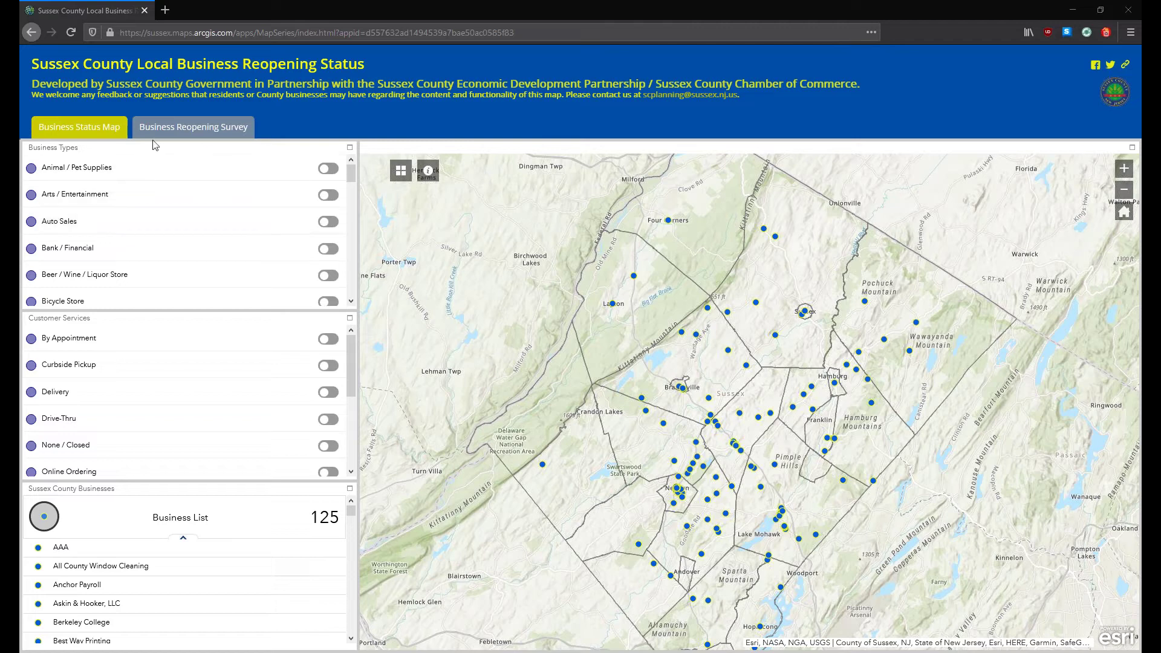
Step: Switch to the Business Reopening Survey tab and scroll to the name, address and map fields
click(193, 128)
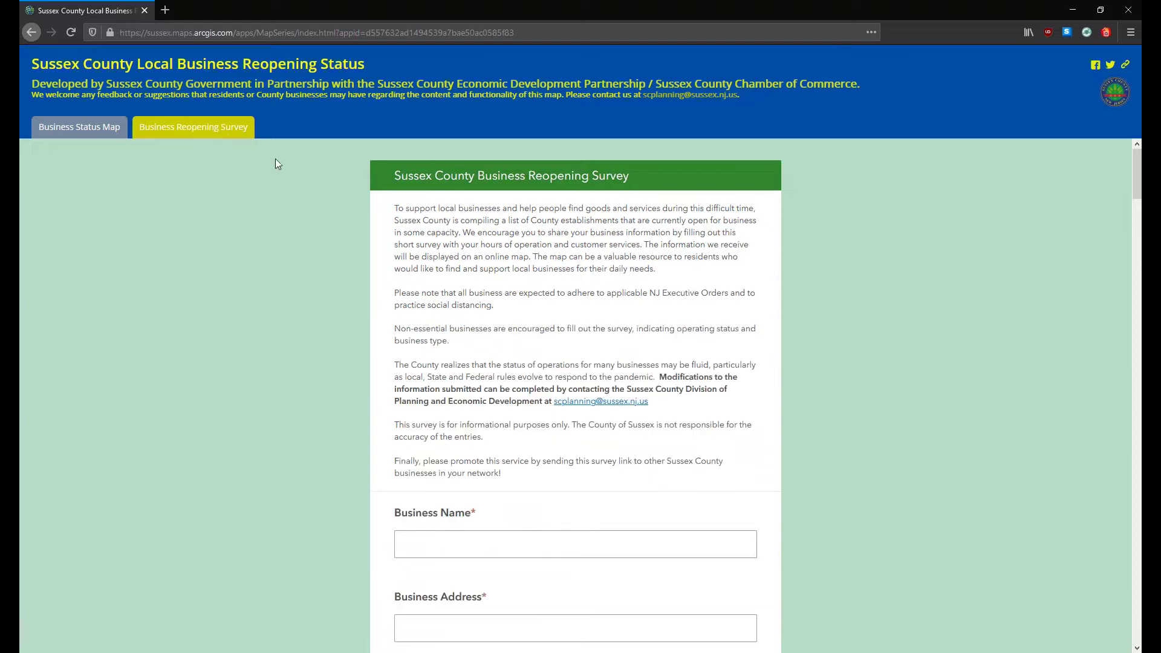
scroll(357, 202, down, 3)
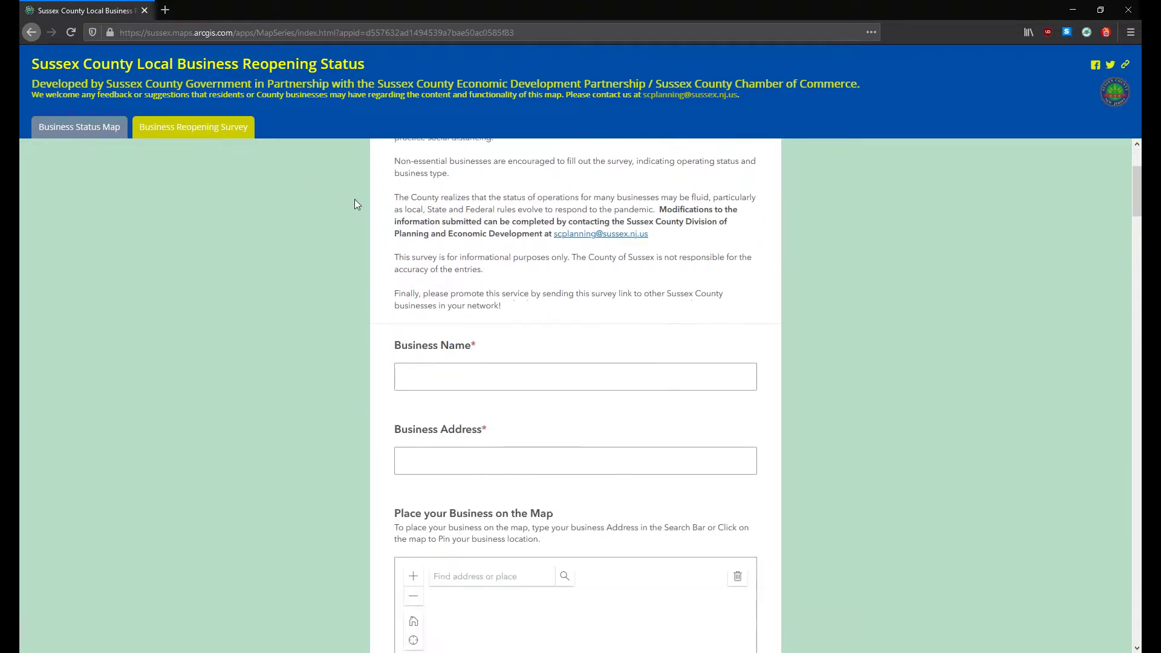
scroll(355, 198, down, 3)
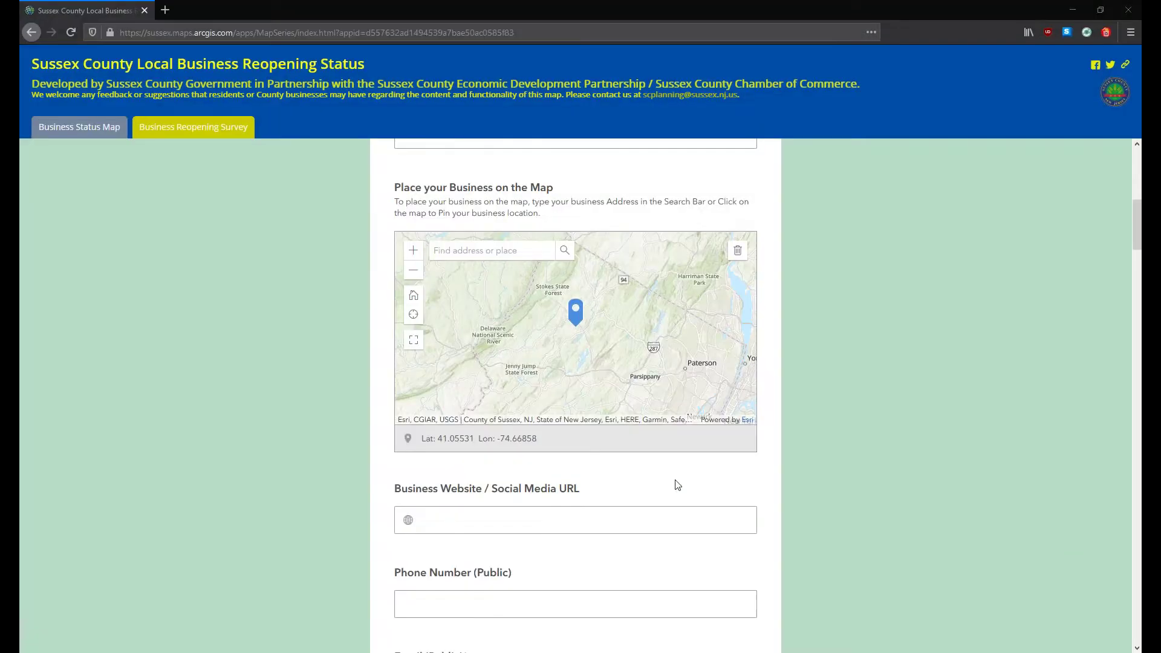
scroll(675, 482, up, 6)
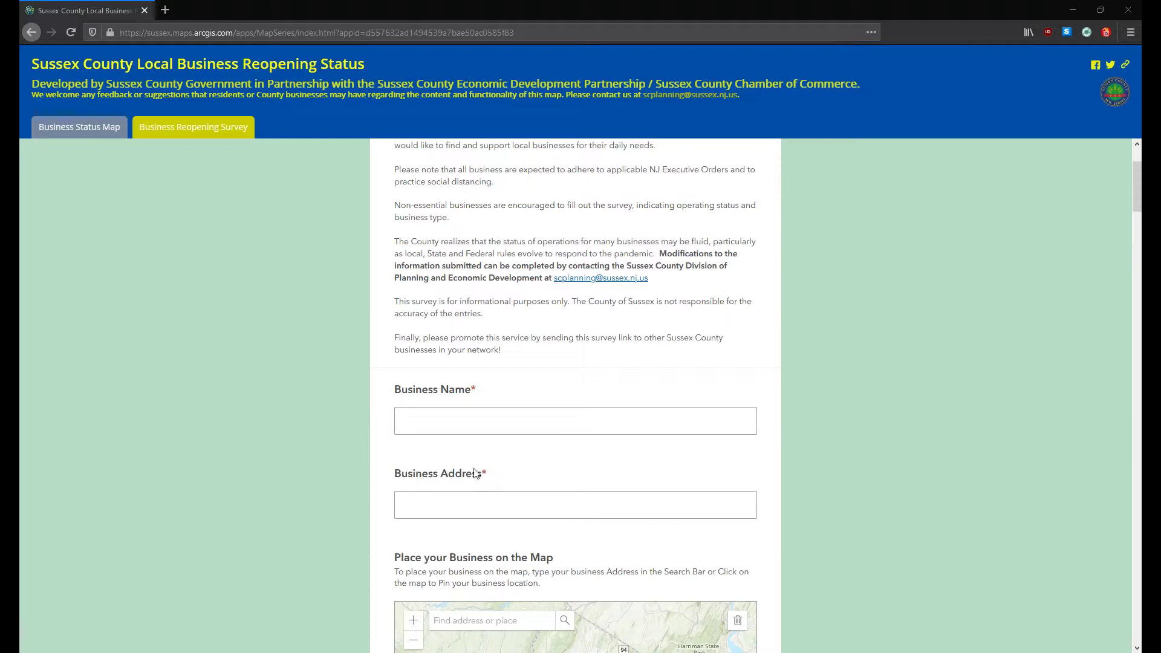
scroll(478, 475, down, 10)
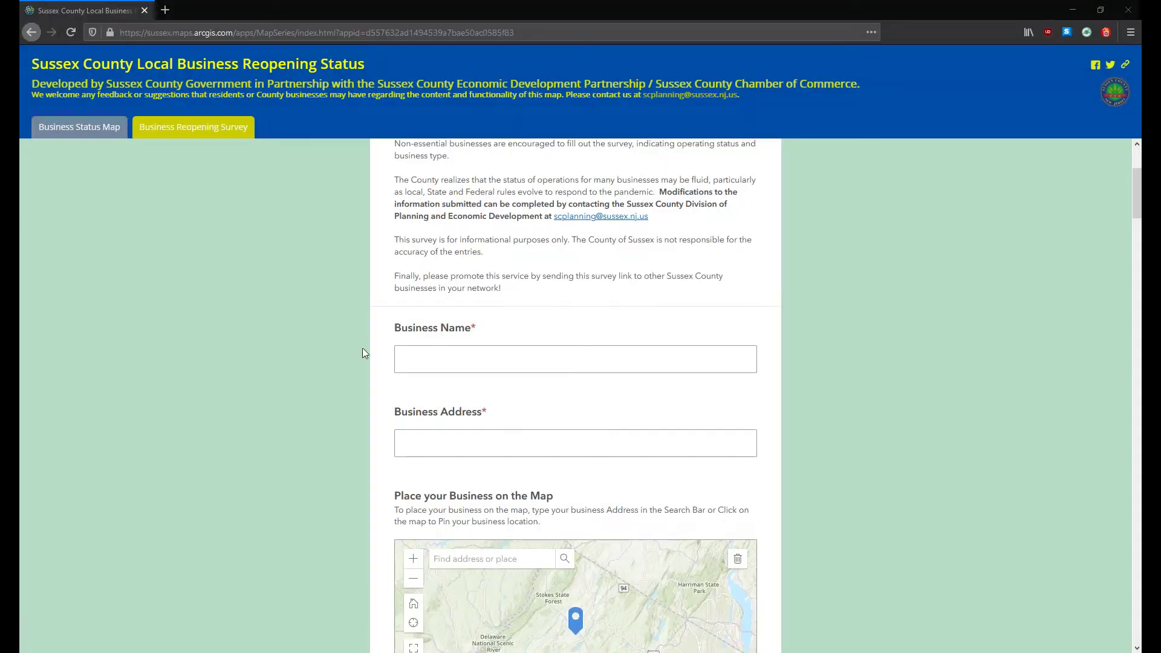
scroll(374, 324, down, 1)
Step: Enter 'Smith's Grocery' as the Business Name and fill in the store's street address
click(398, 295)
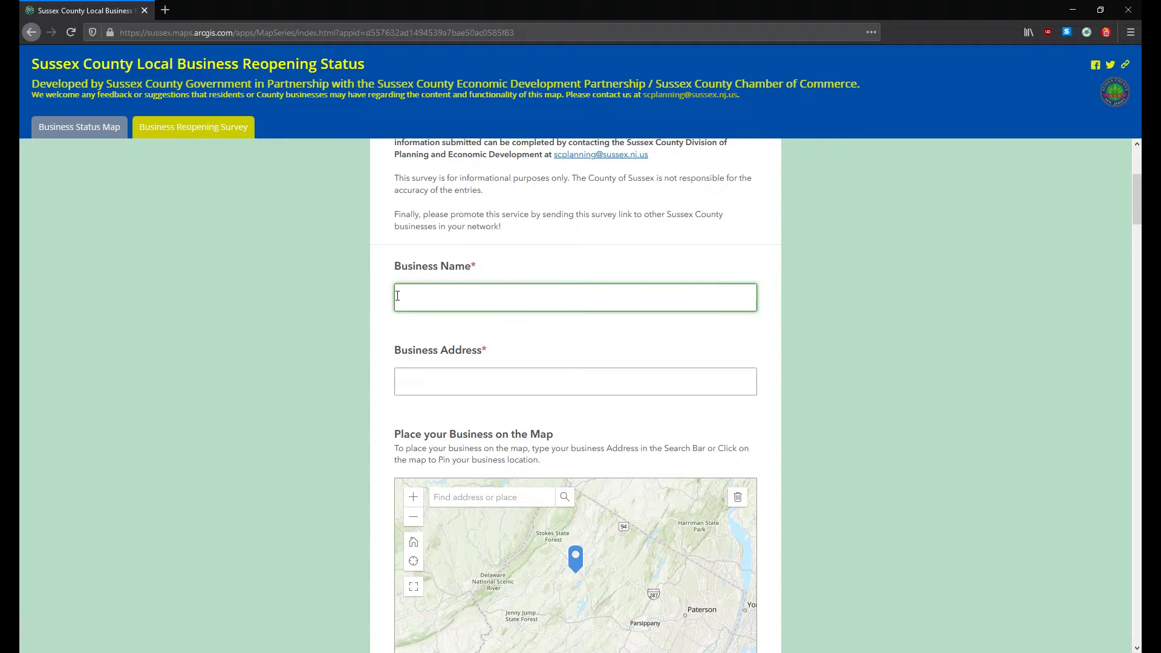
text(Smith's Grocery Store)
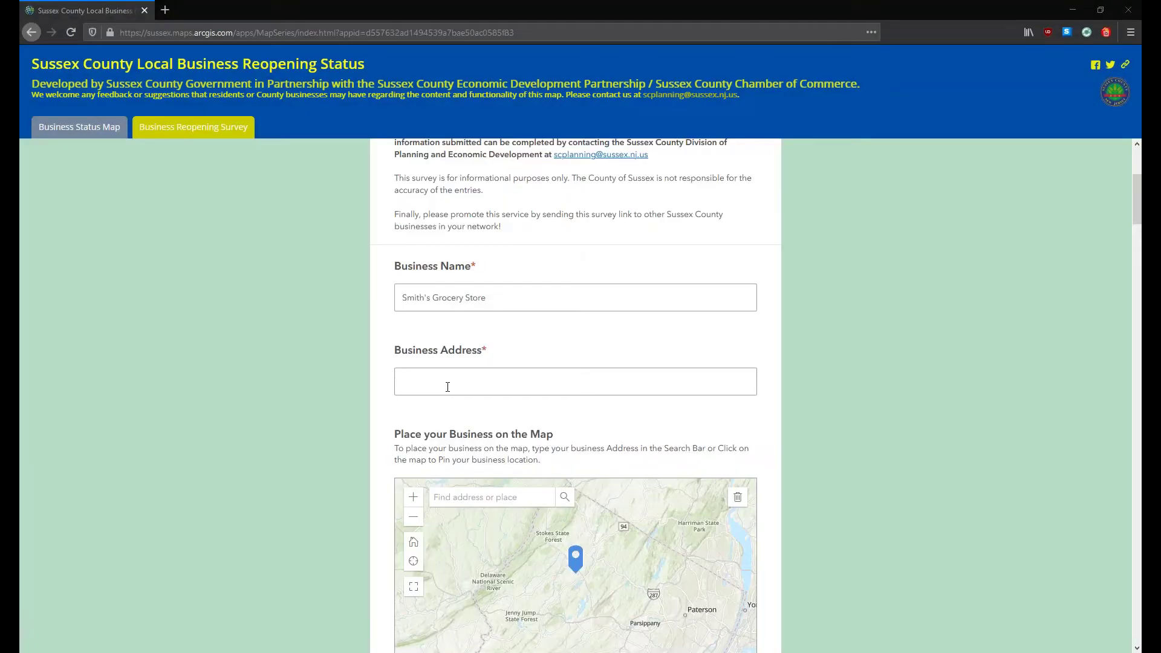
click(448, 387)
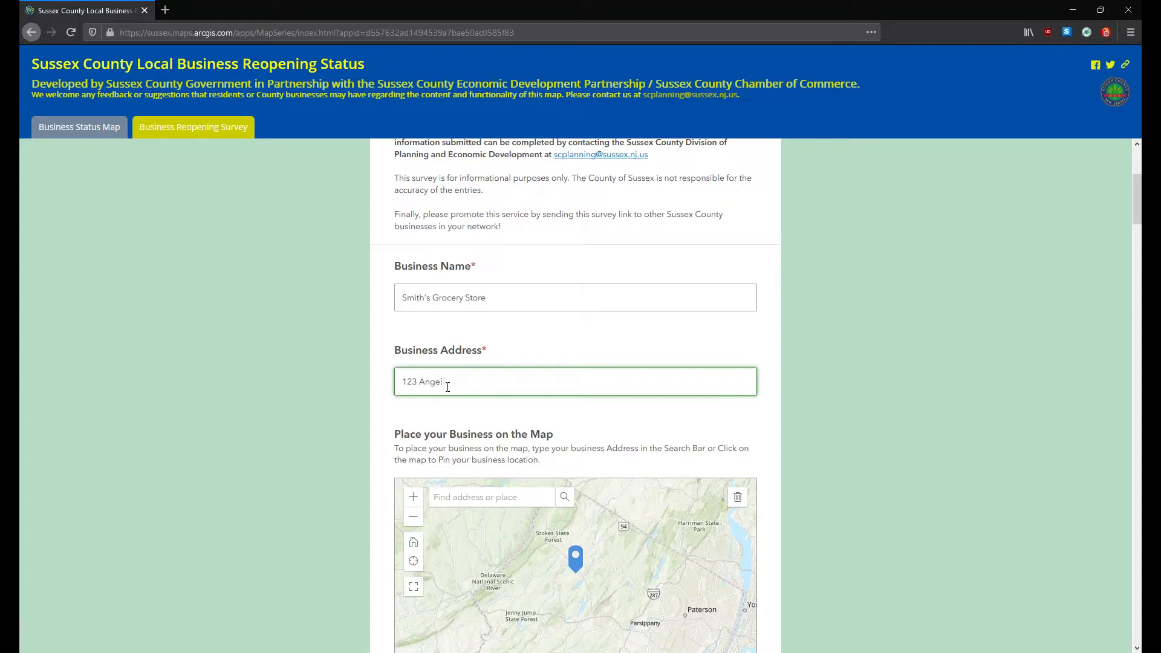
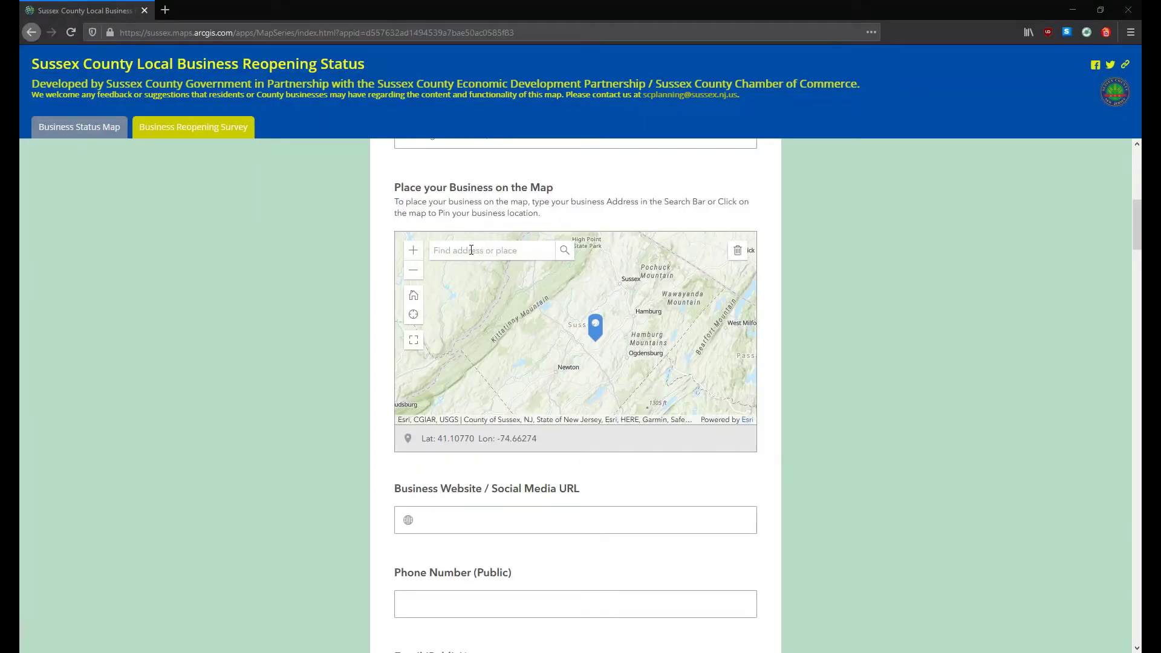
Step: Try searching the survey map for Route 23, then clear the search box
click(471, 251)
text(123)
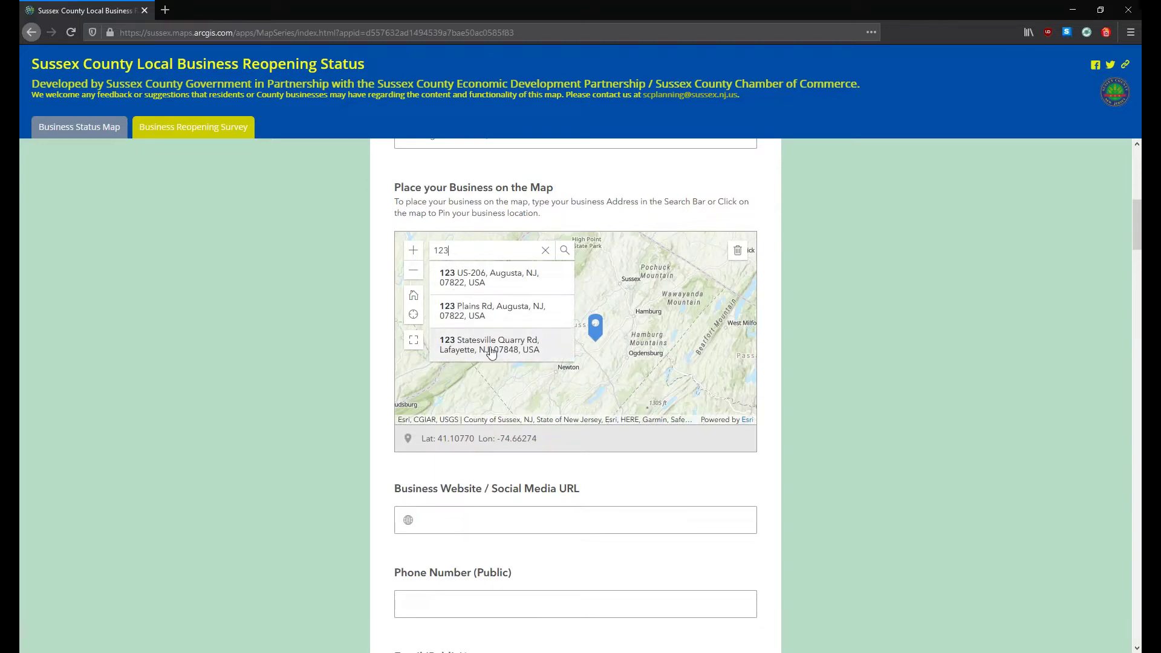
drag(464, 253, 430, 253)
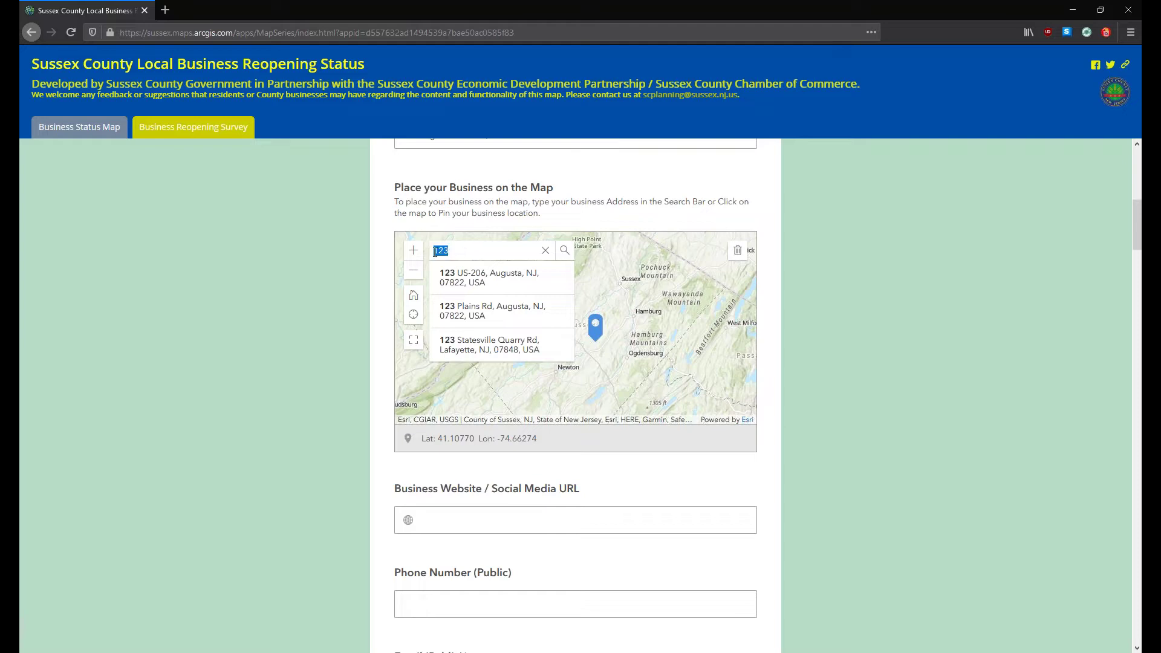
key(BackSpace)
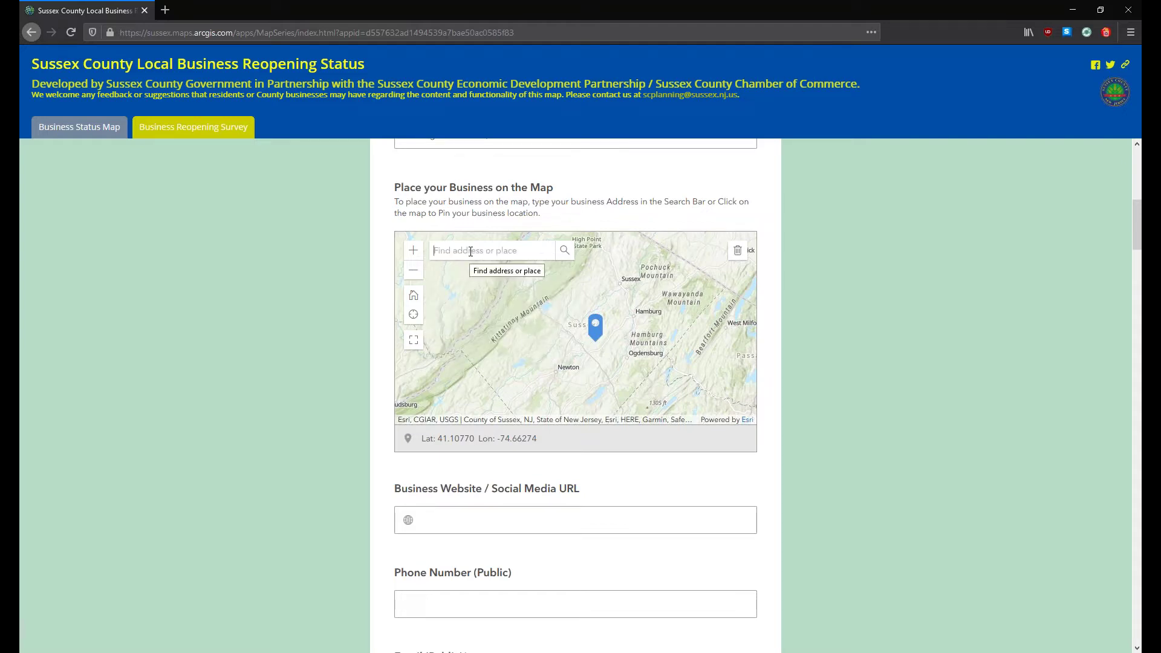
text(rt 23)
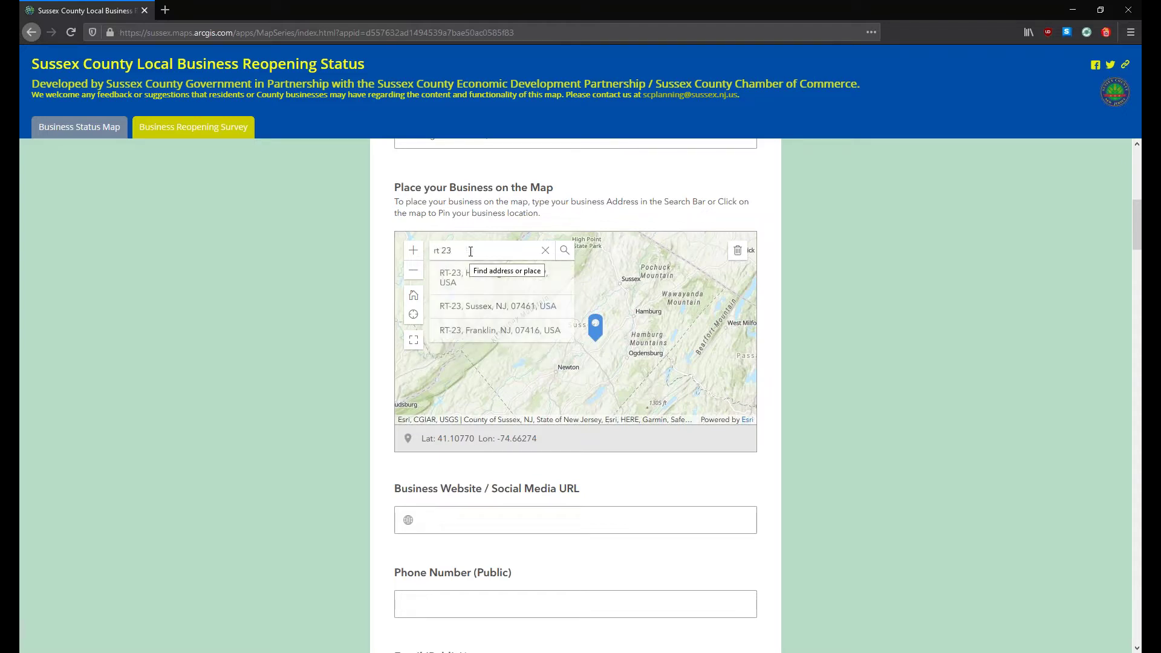
key(BackSpace)
key(BackSpace)
key(BackSpace)
key(BackSpace)
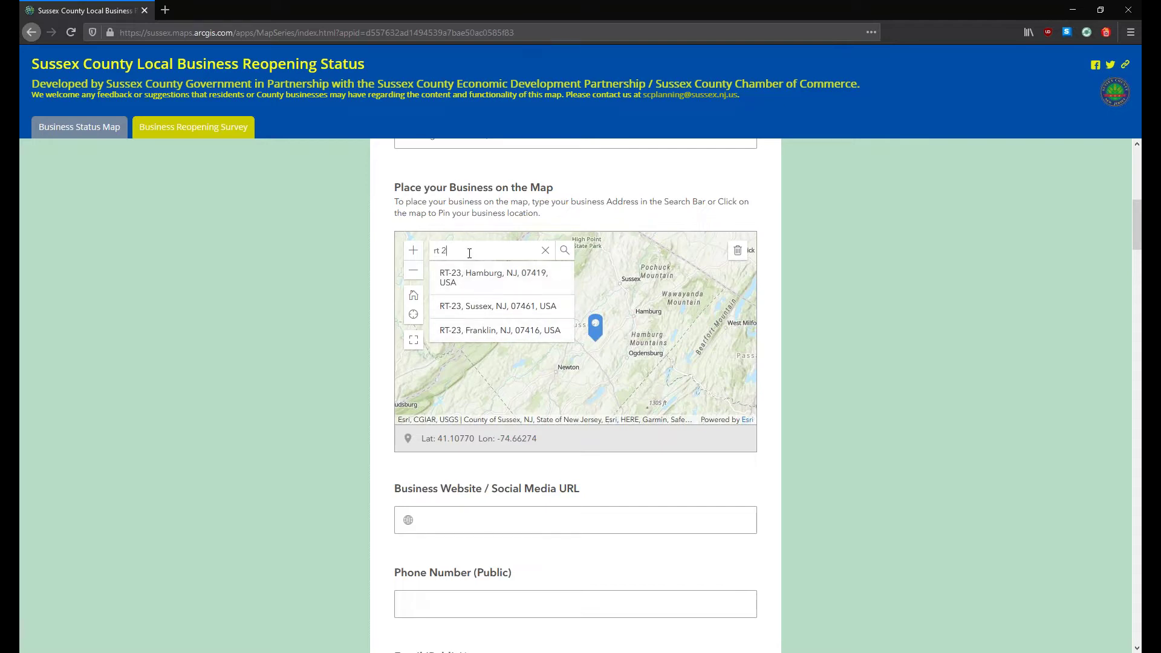
text(oute 23)
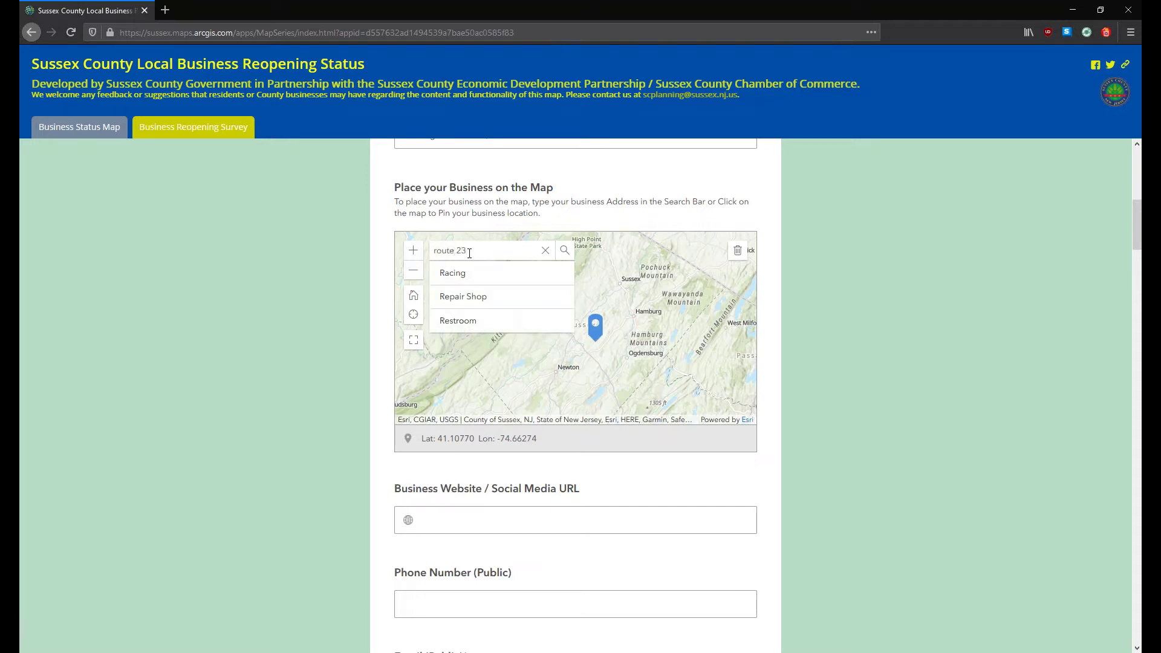
click(545, 250)
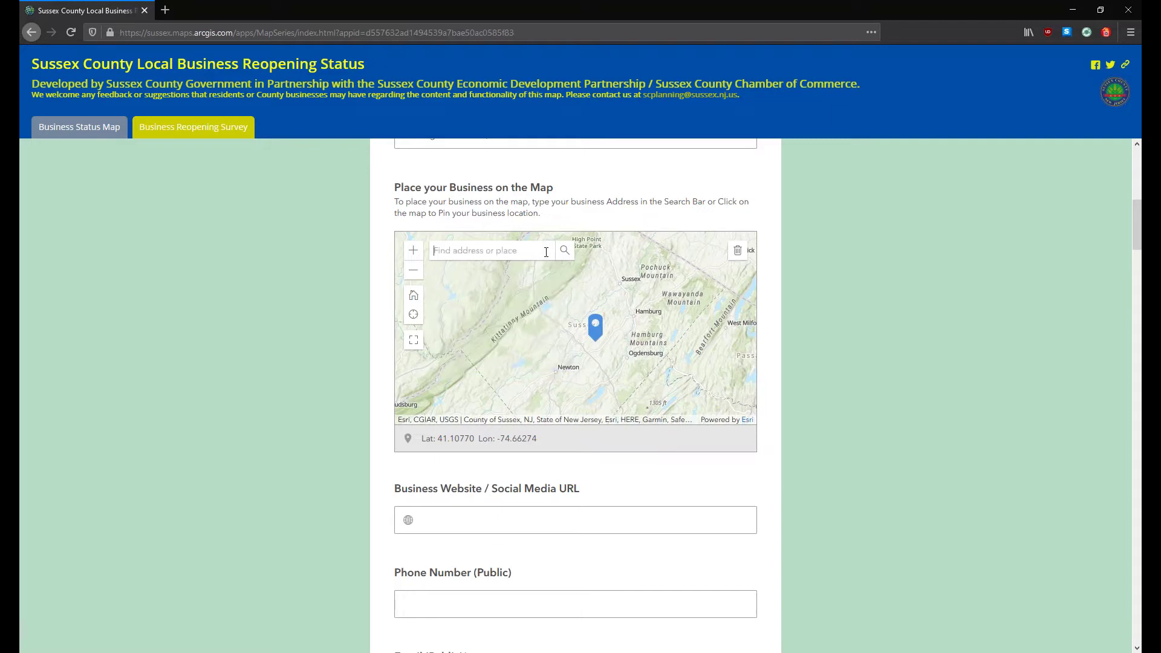
Step: Zoom the map into Branchville and pin the store at Lat 41.14290, Lon -74.74471
click(415, 266)
click(414, 256)
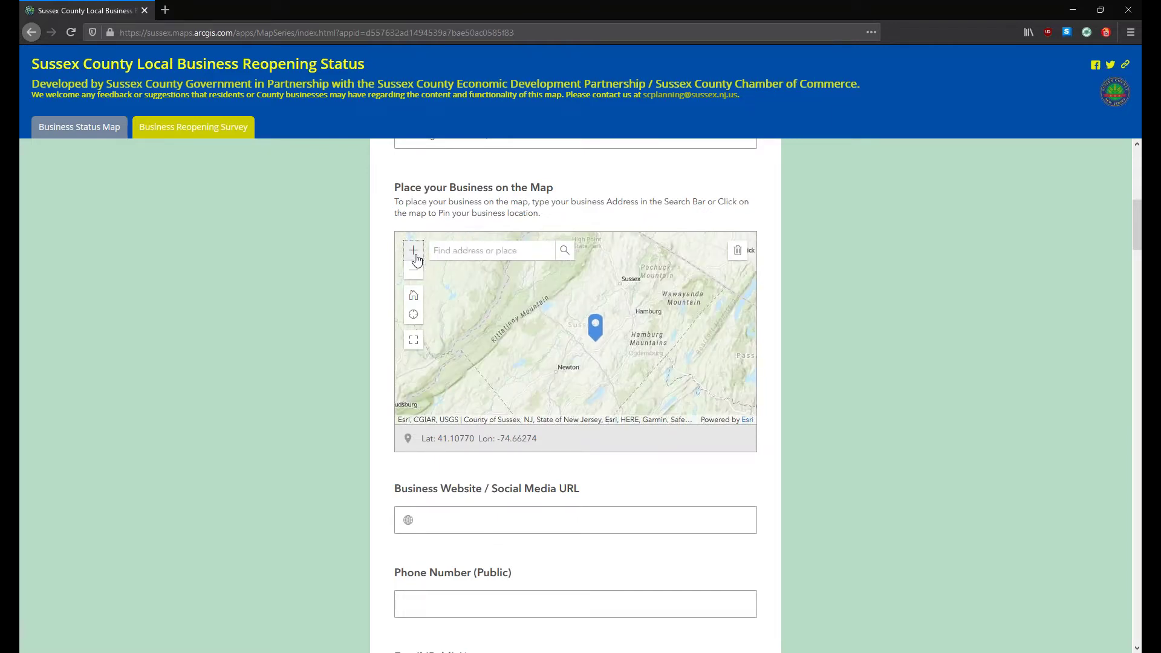
click(414, 256)
click(414, 257)
click(415, 257)
click(415, 257)
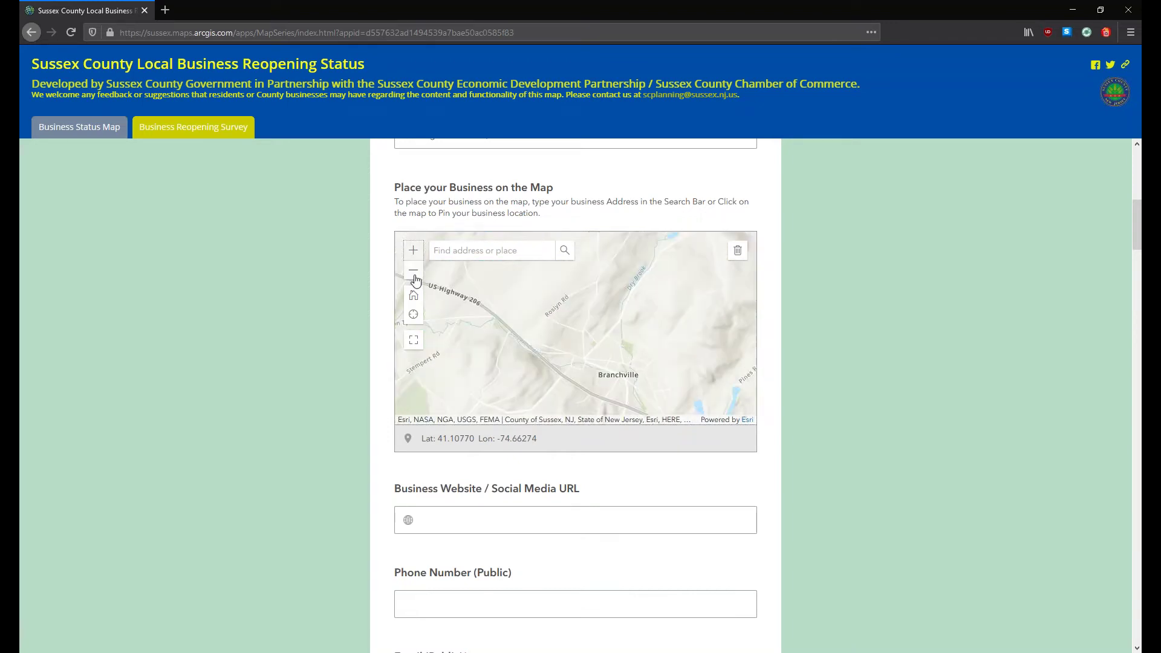
click(554, 357)
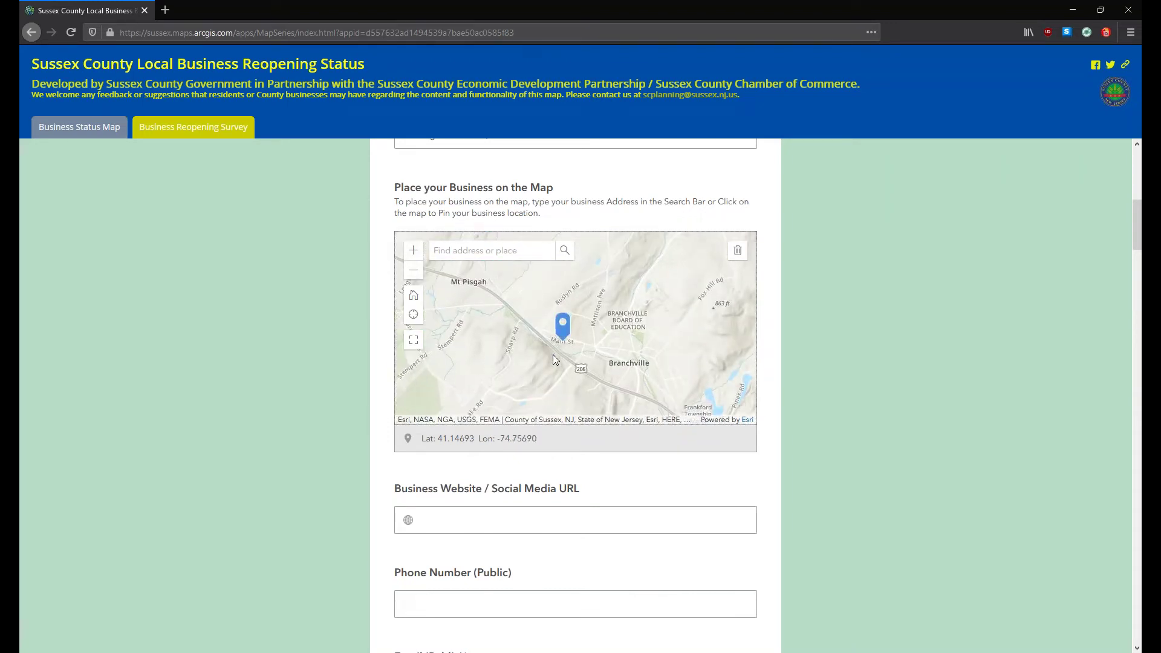
click(628, 337)
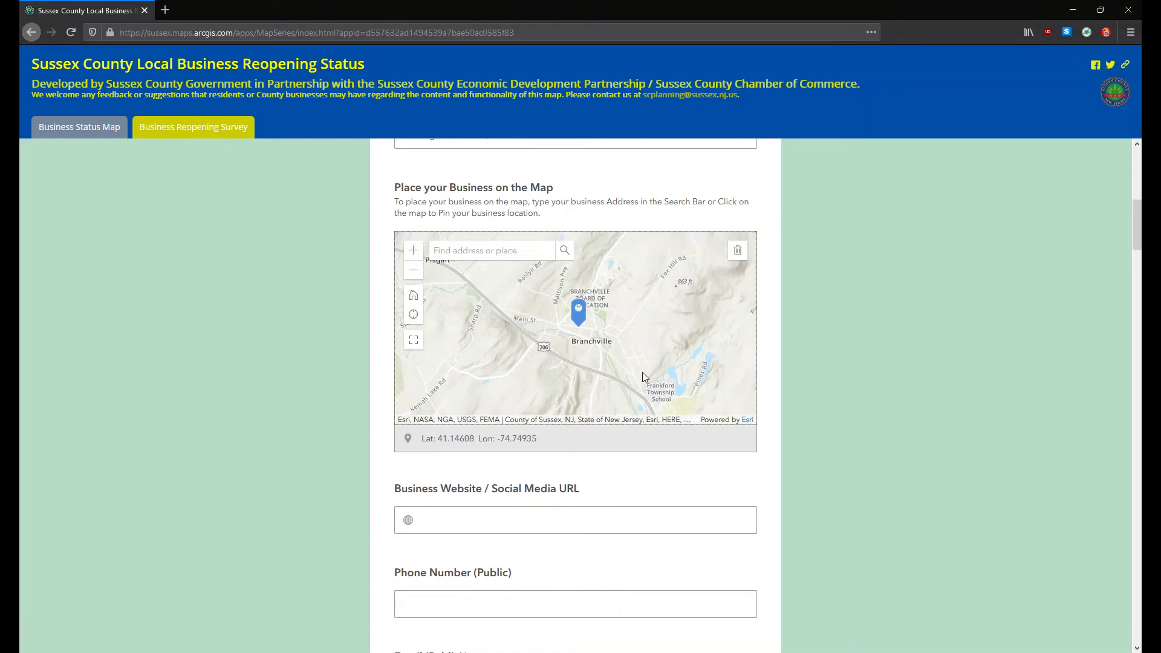
click(608, 359)
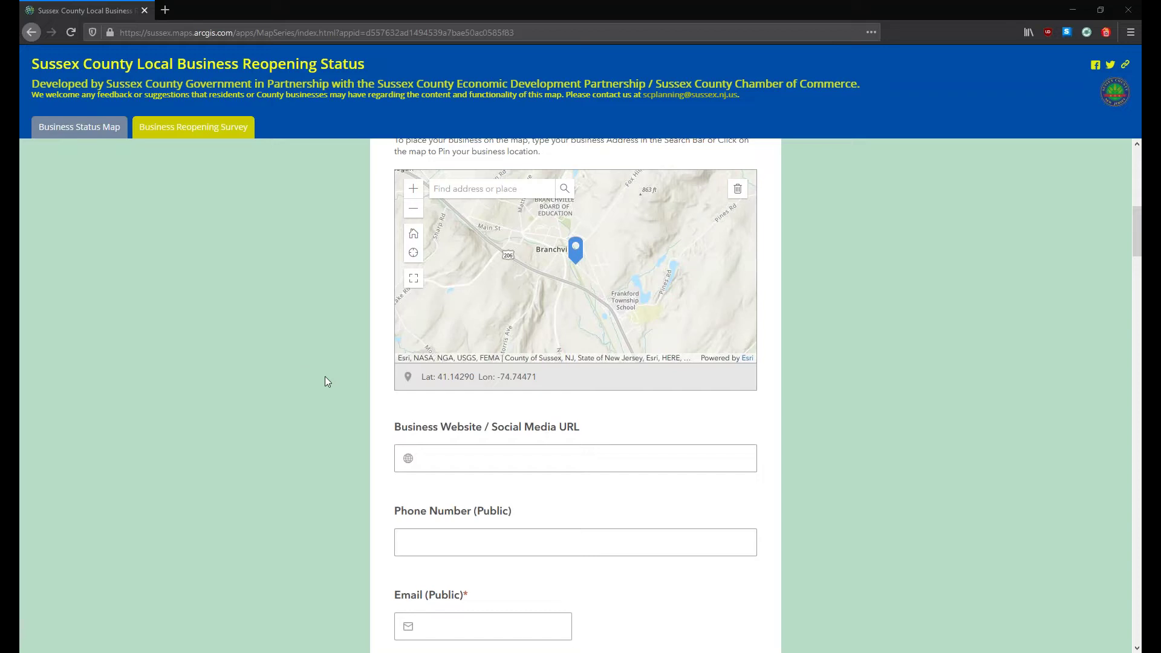
Step: Skip past website and phone fields and enter a placeholder address in Email (Public)
scroll(325, 375, down, 2)
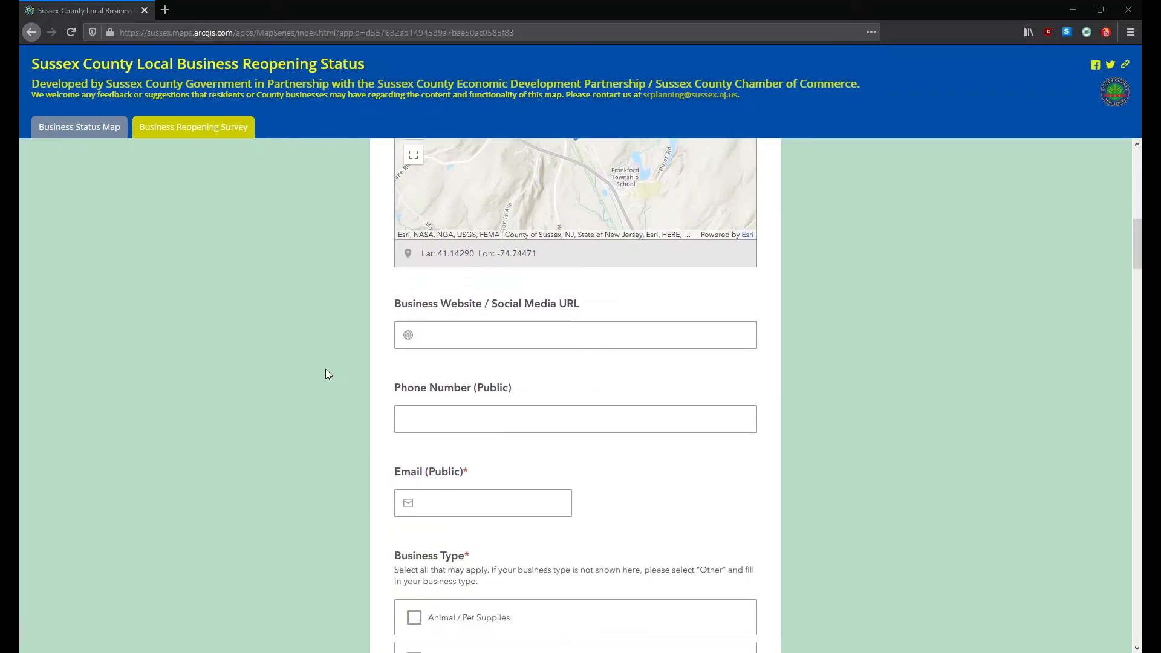
scroll(324, 367, down, 1)
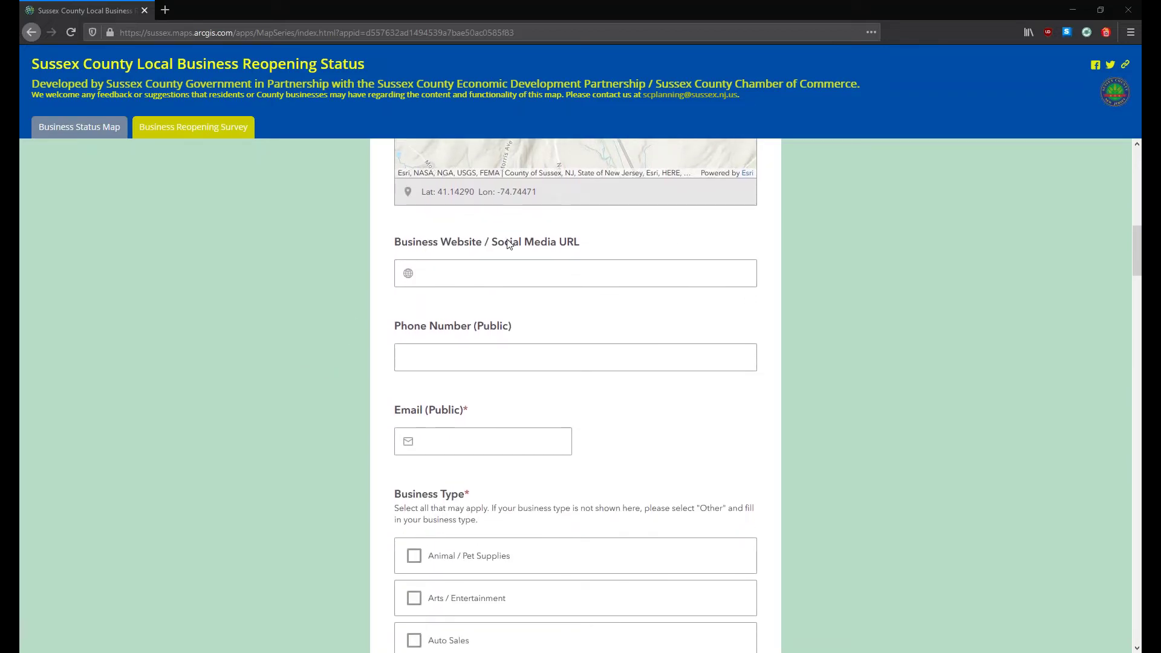
click(421, 276)
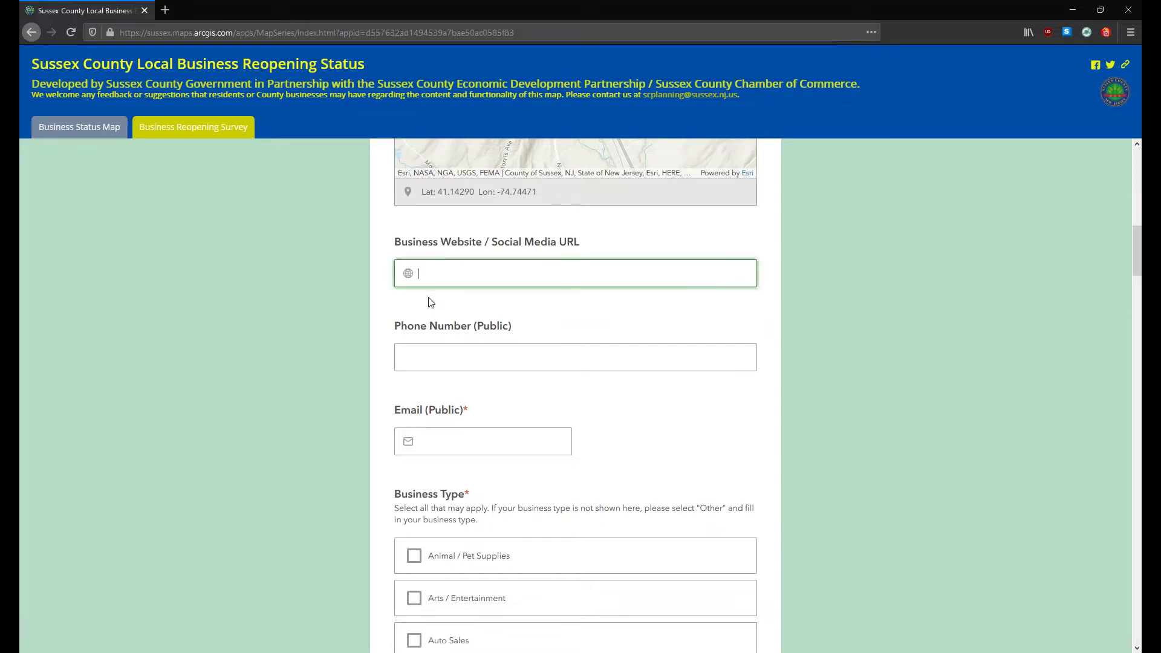
click(410, 356)
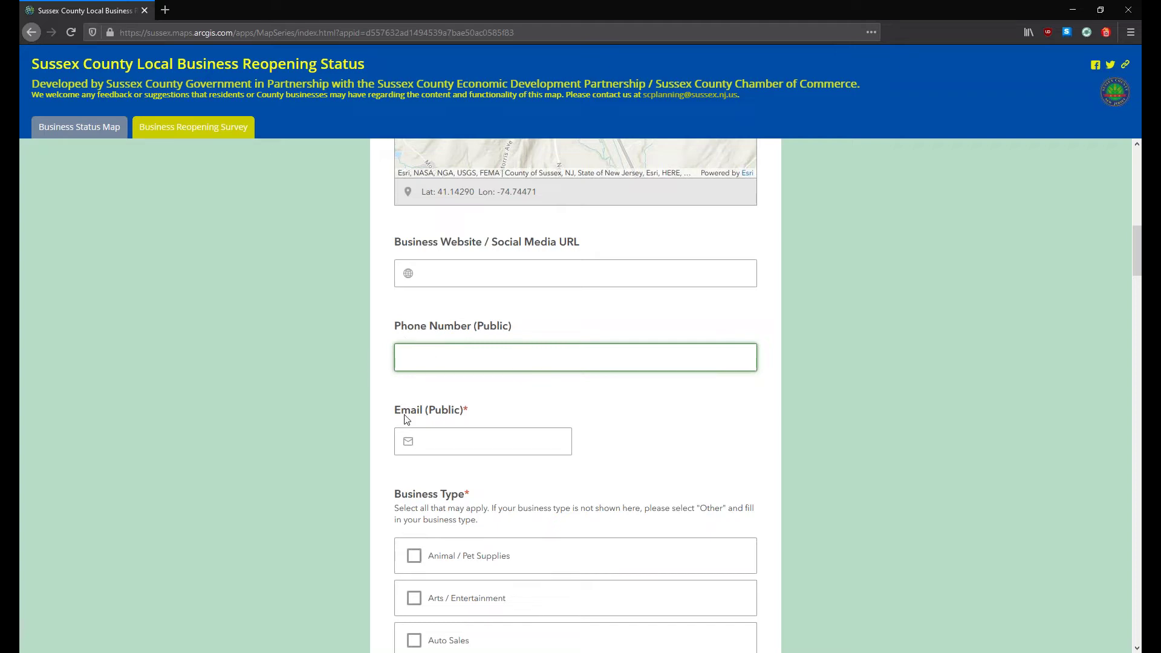
click(425, 436)
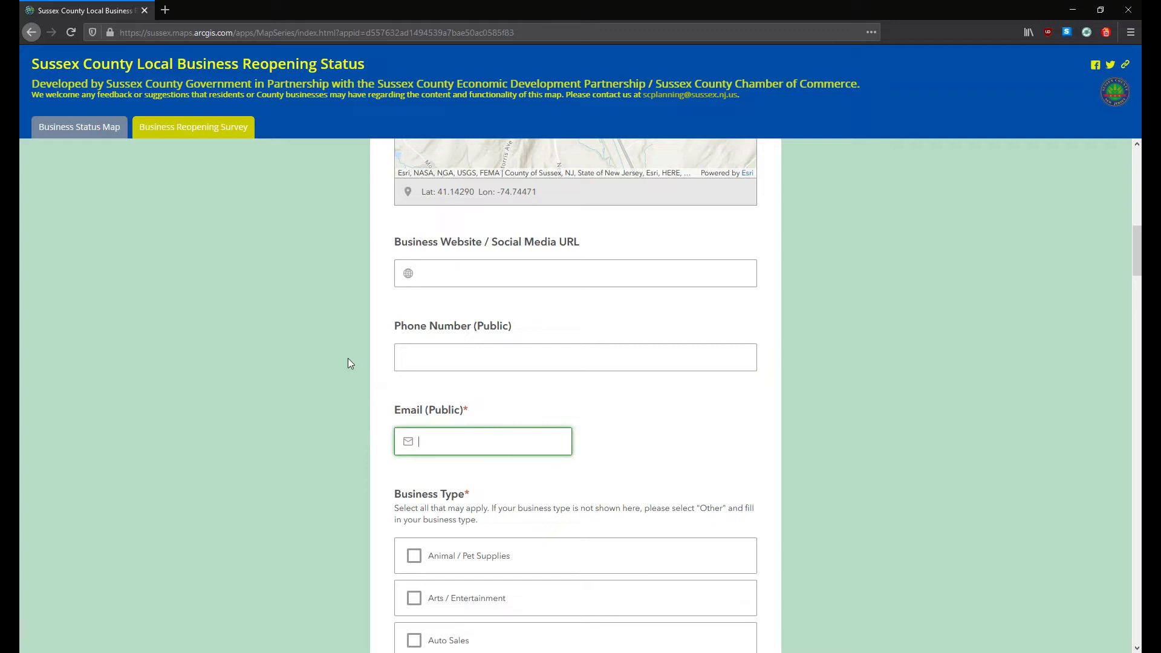
text(none)
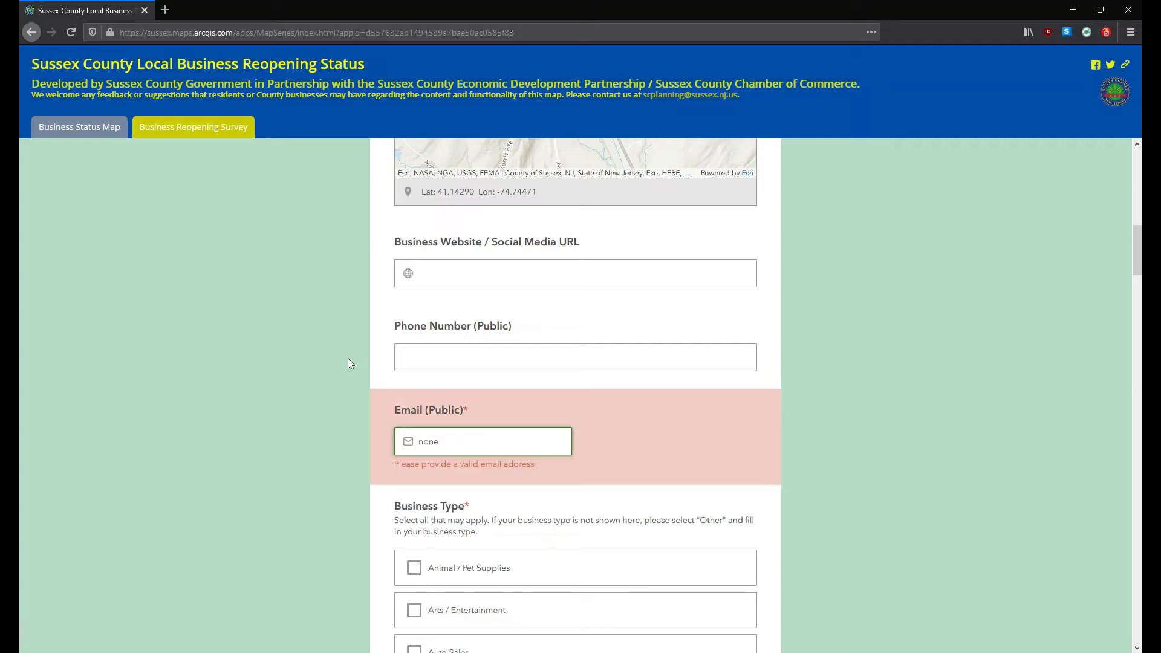
text(@gmail.com)
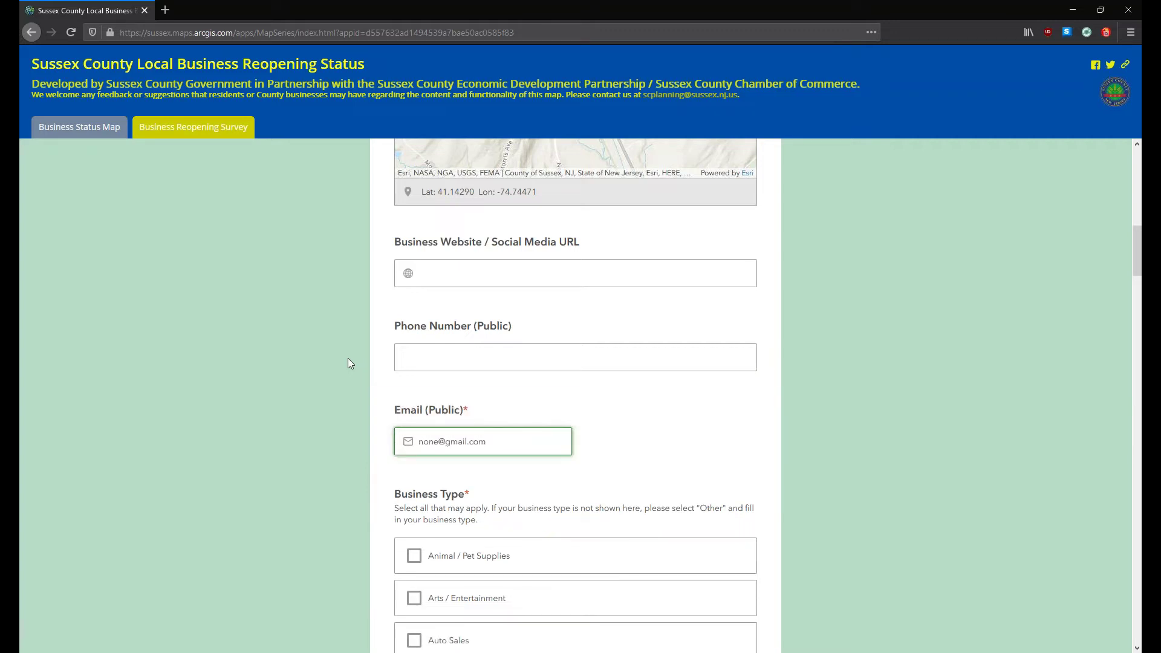
click(571, 484)
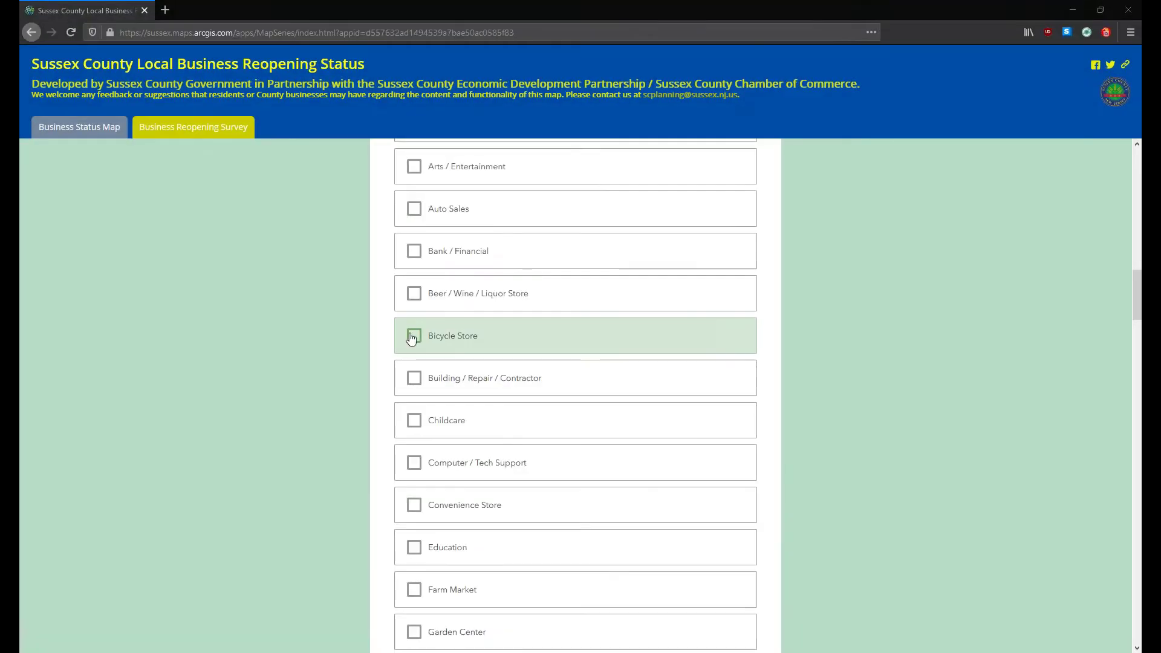
Step: Tick Grocery / Food Store under Business Type
scroll(208, 291, up, 6)
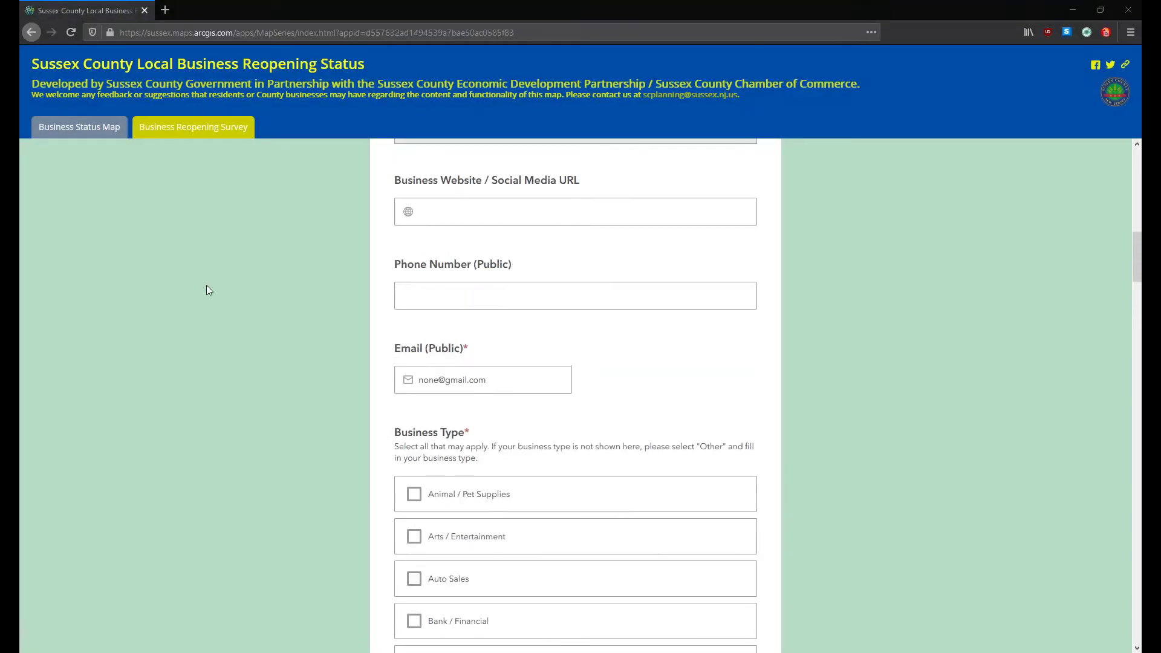
scroll(279, 318, down, 5)
scroll(273, 323, up, 1)
scroll(340, 334, down, 1)
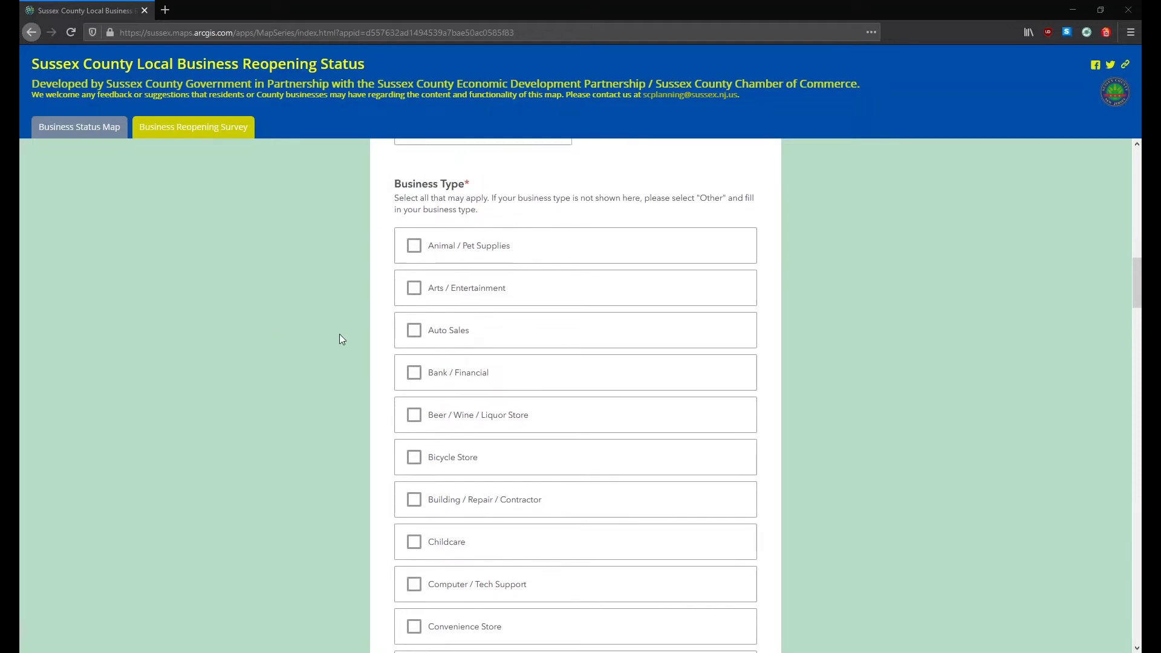
scroll(340, 334, down, 5)
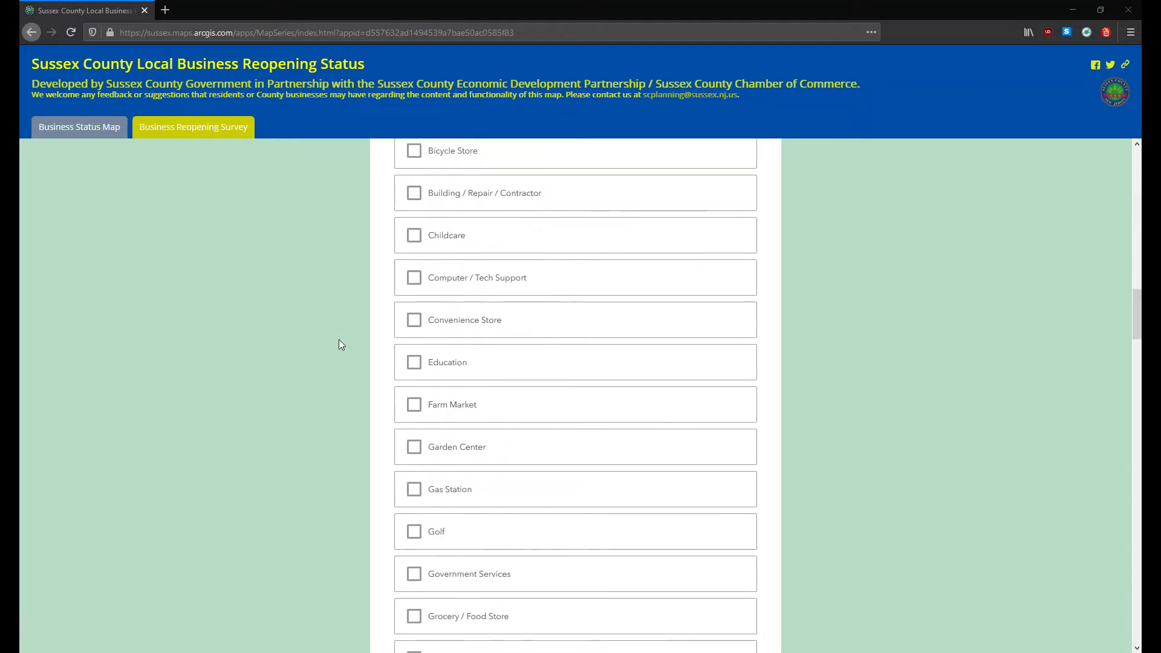
click(412, 496)
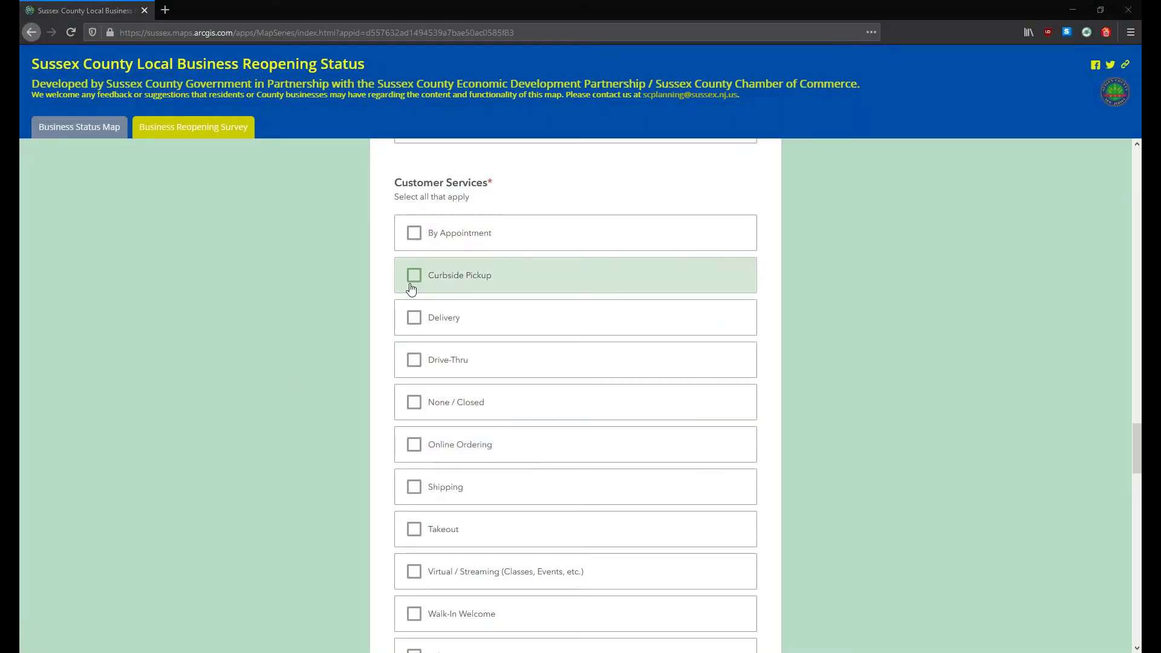
Step: Tick Curbside Pickup and Delivery under Customer Services
click(455, 277)
click(420, 327)
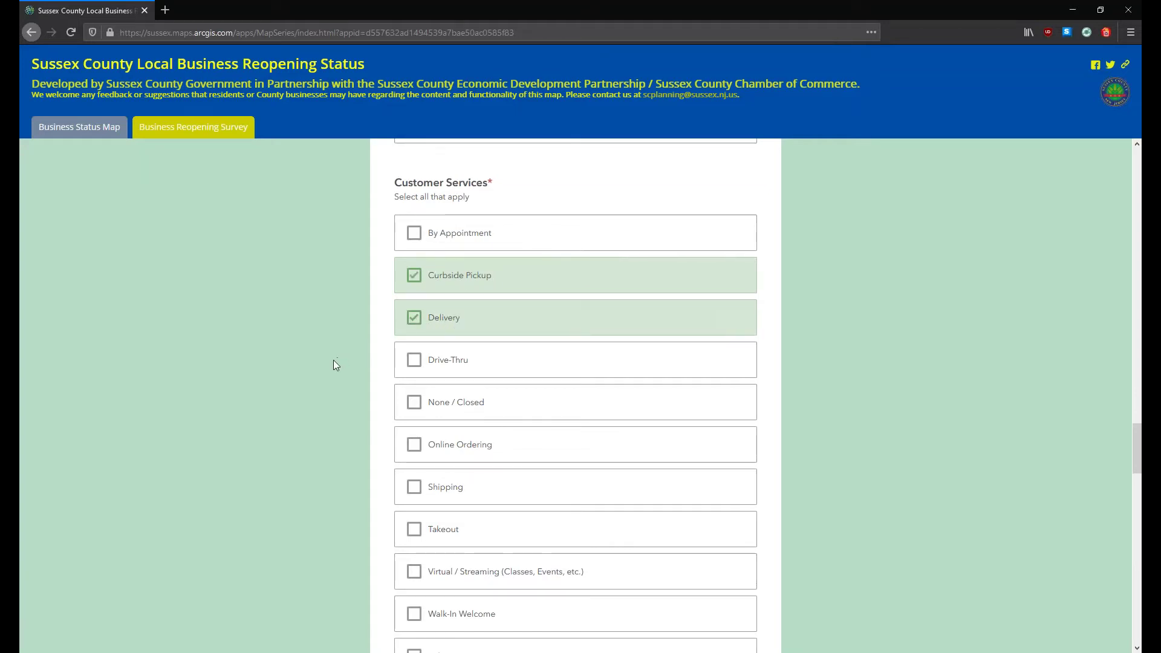
scroll(333, 360, down, 2)
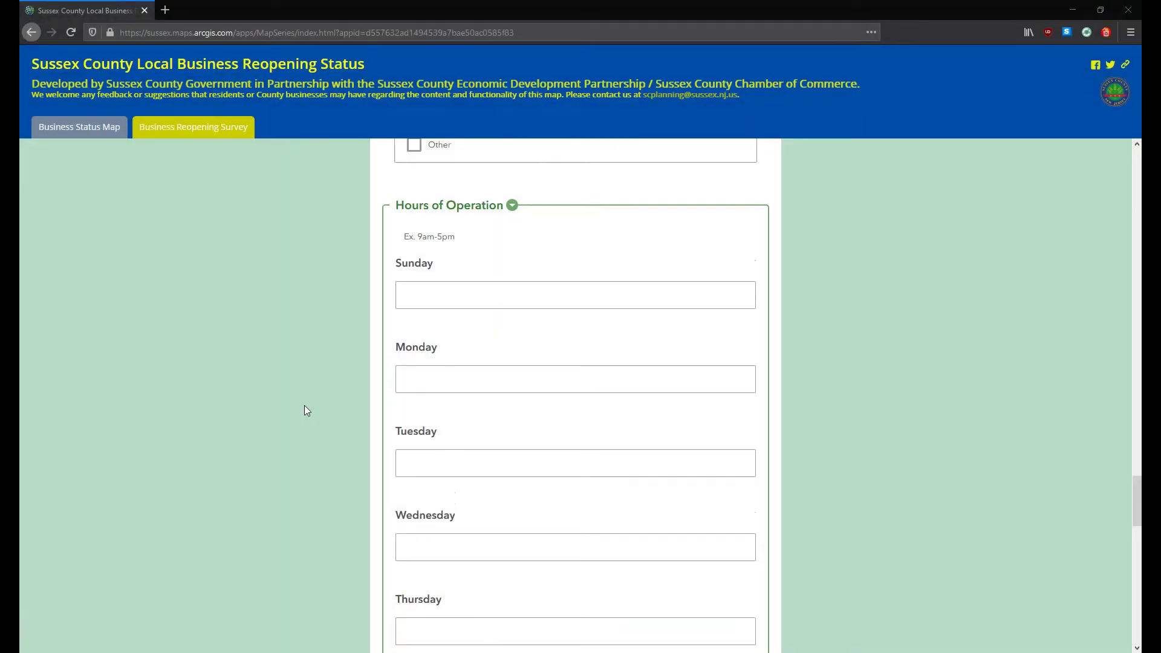
scroll(429, 398, up, 1)
Step: Enter Closed for Sunday and 9am-5pm for Monday through Wednesday in Hours of Operation
click(428, 379)
text(Closed)
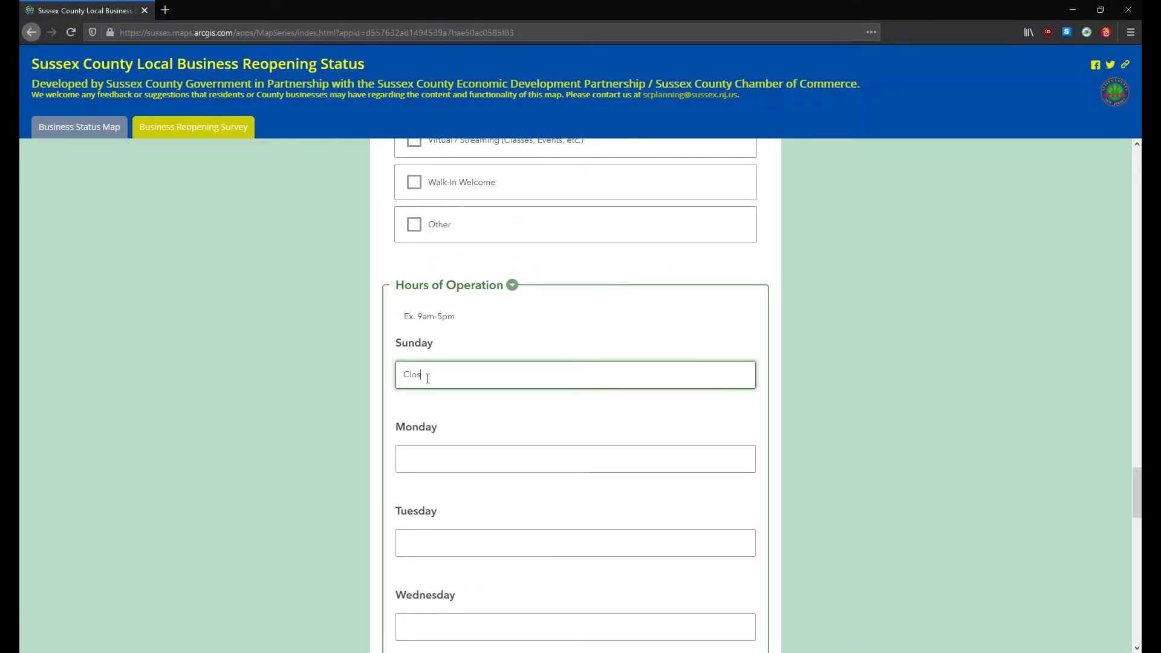
key(Tab)
text(9am-5pm9am-5pm)
key(Tab)
text(9am-5pm)
scroll(428, 378, down, 4)
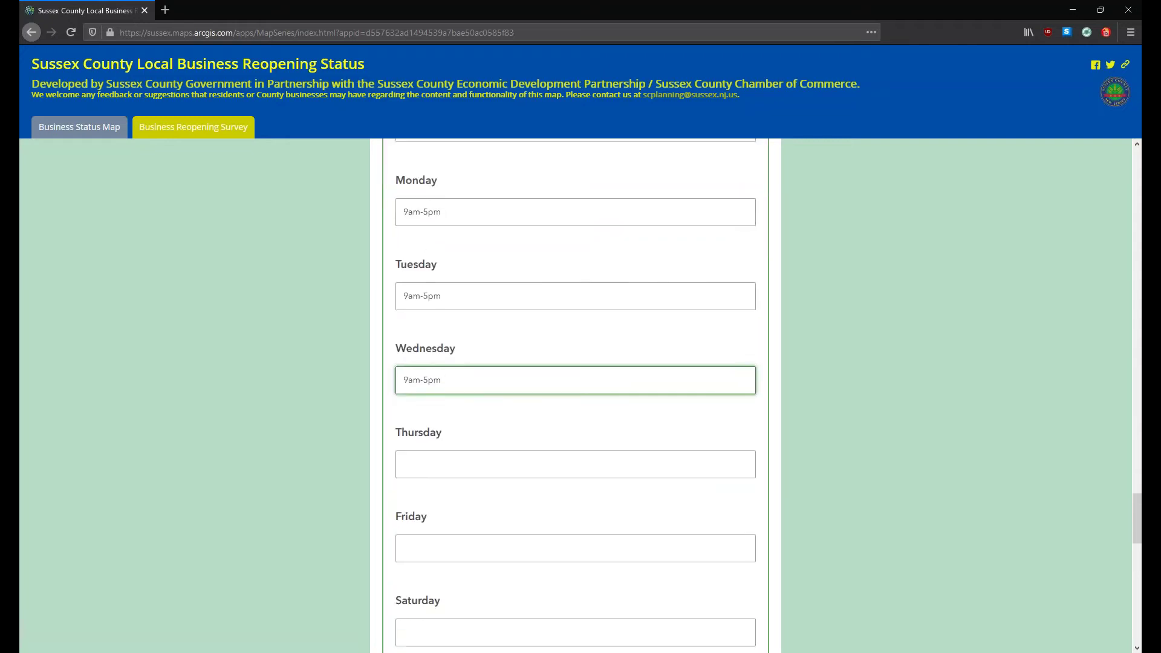
scroll(445, 353, down, 1)
click(473, 415)
scroll(371, 319, up, 4)
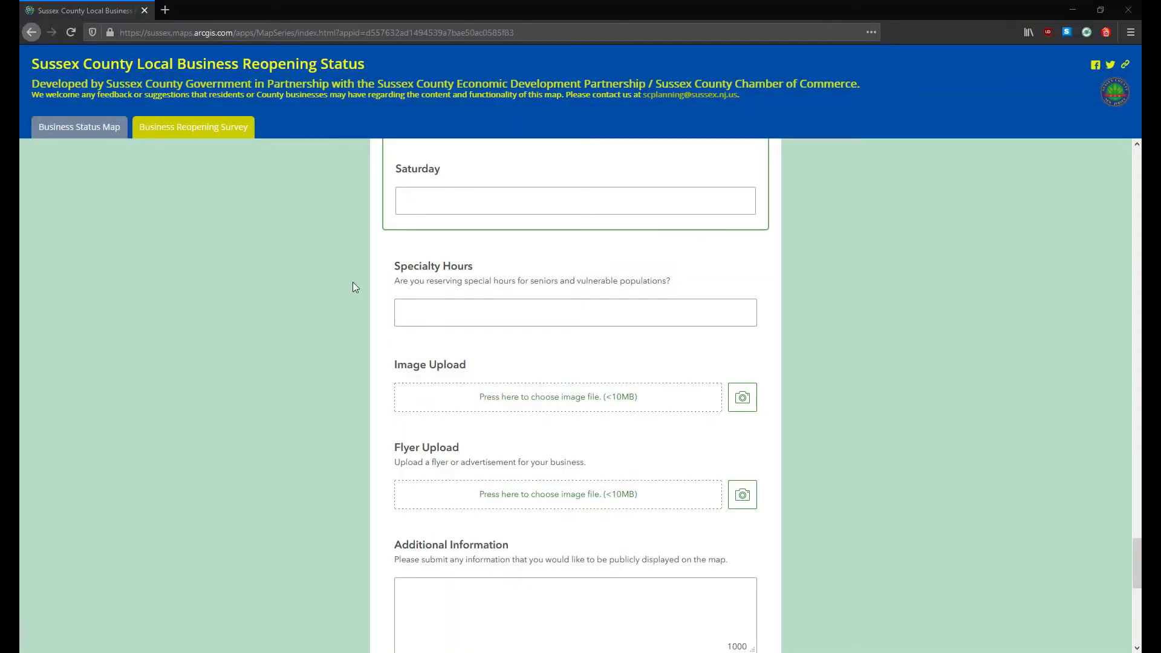
Step: Paste 'Seniors Only - 8am-9-am' into the Specialty Hours field
click(436, 316)
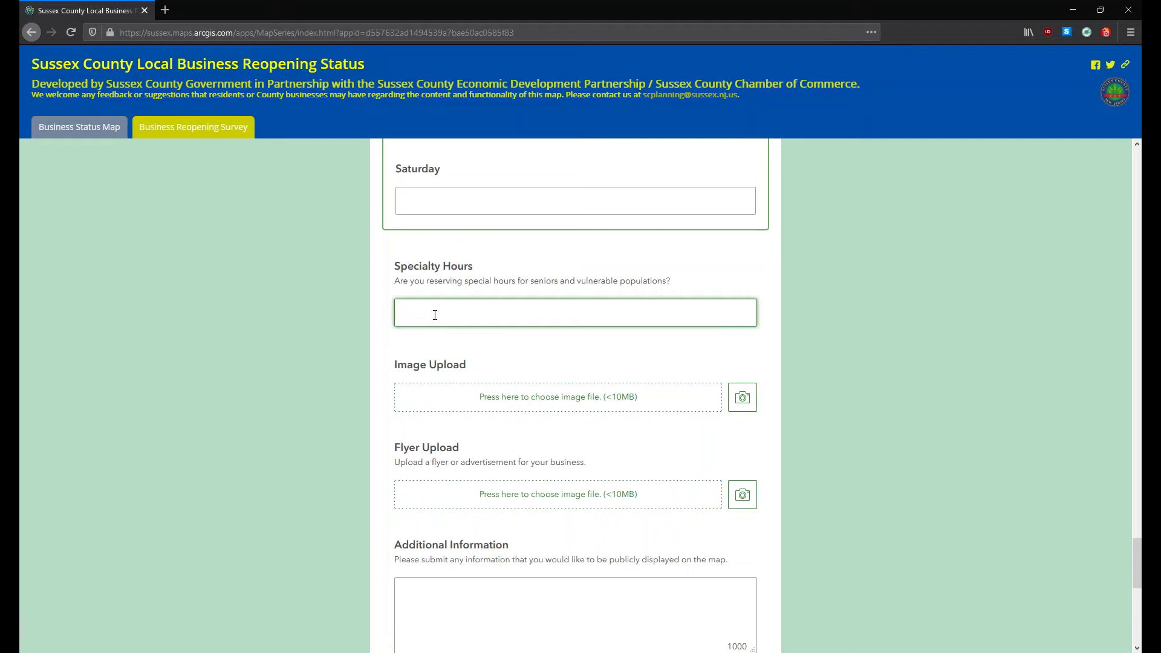
text(Seniors Only - 8am-9-am)
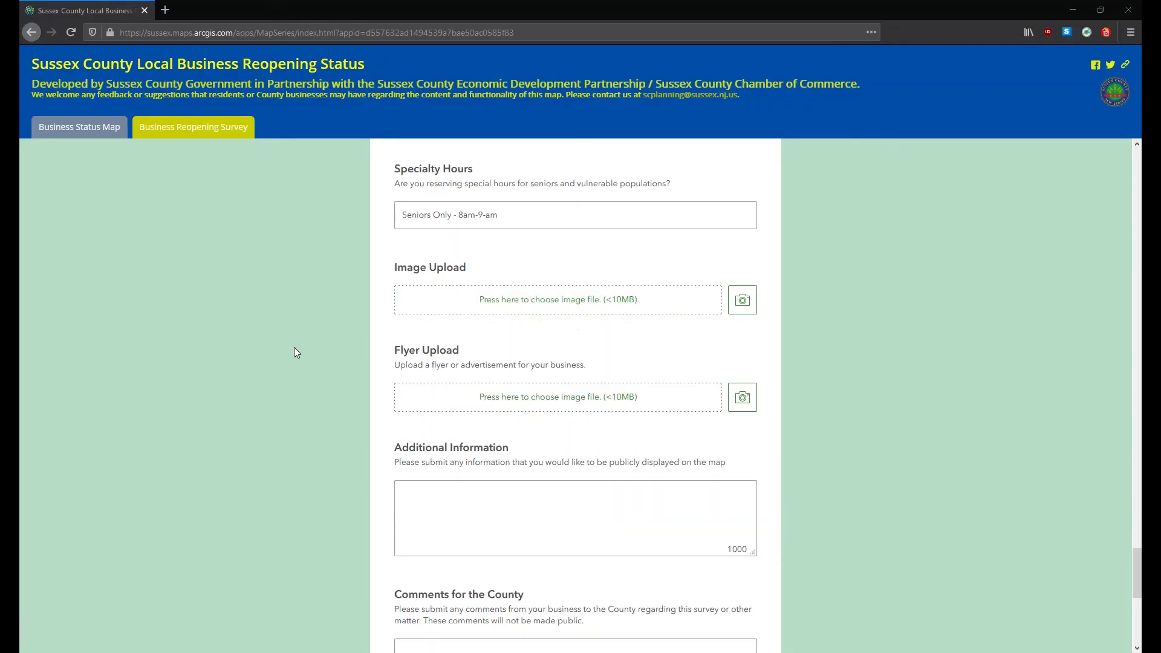
scroll(295, 343, down, 4)
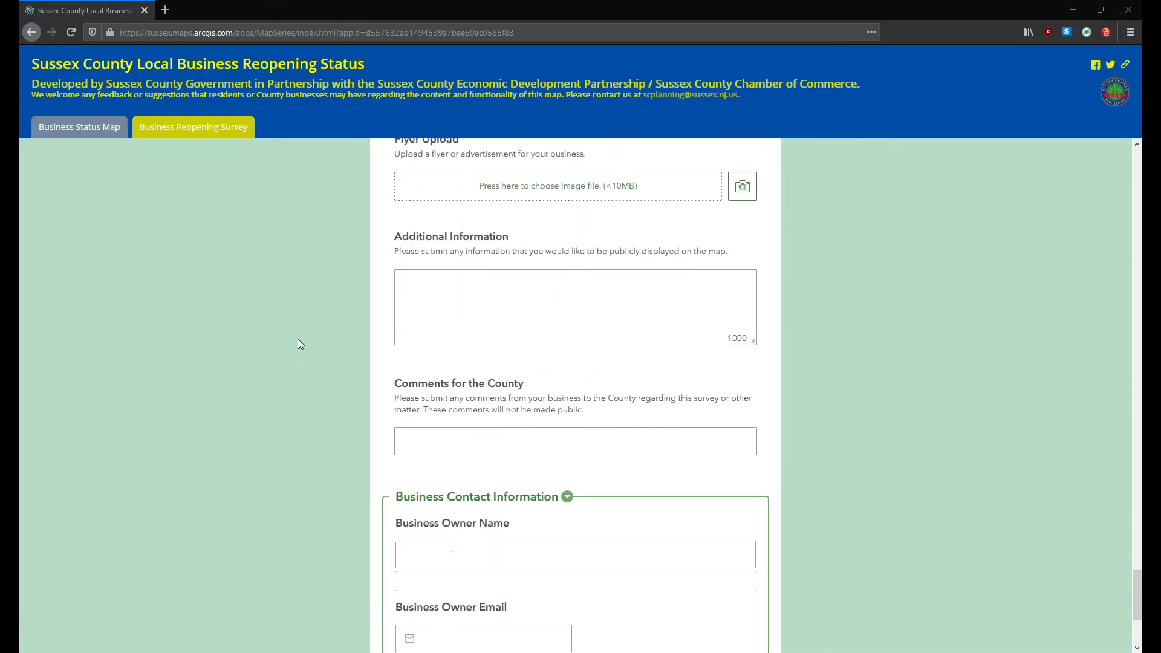
click(433, 289)
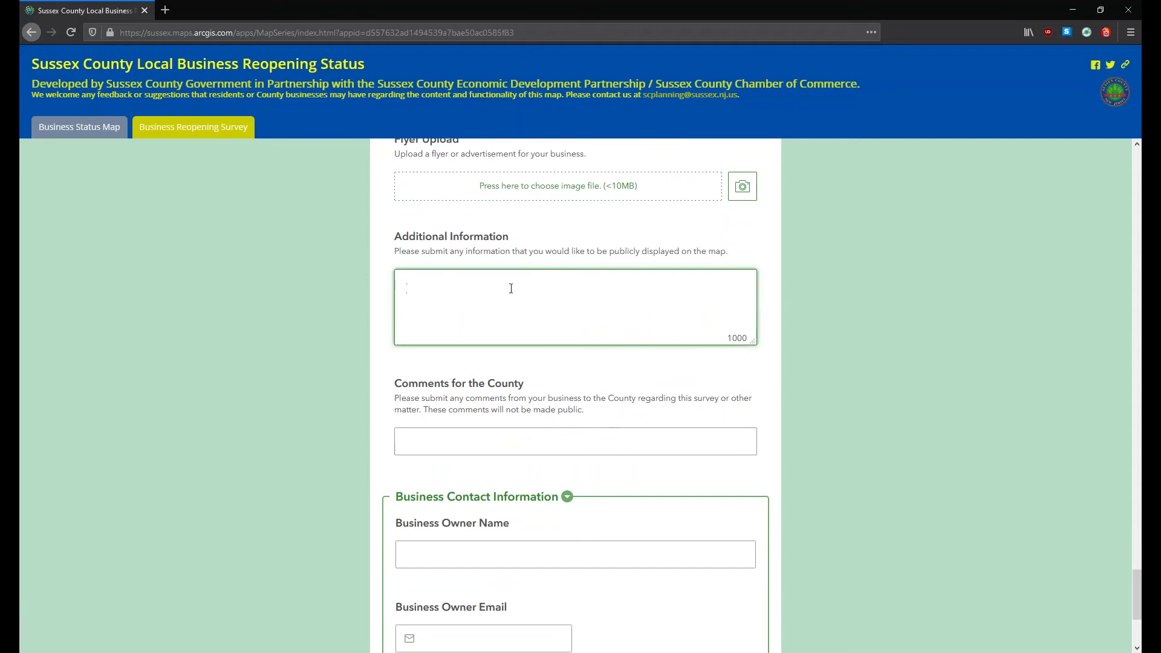
click(414, 436)
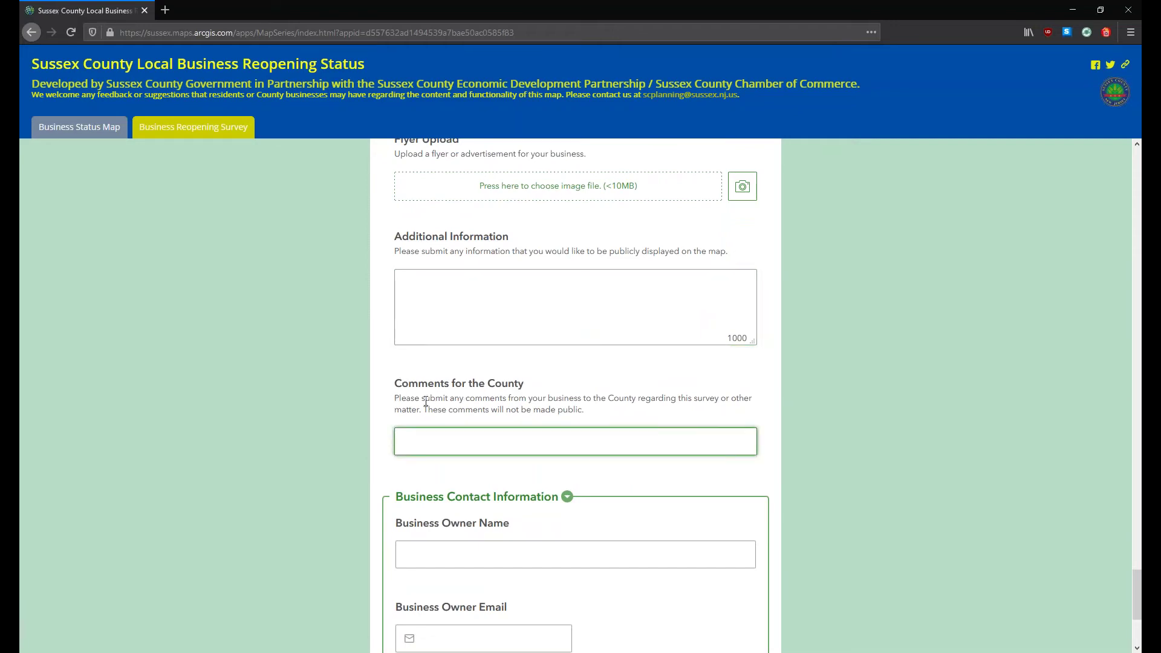
drag(421, 411, 588, 413)
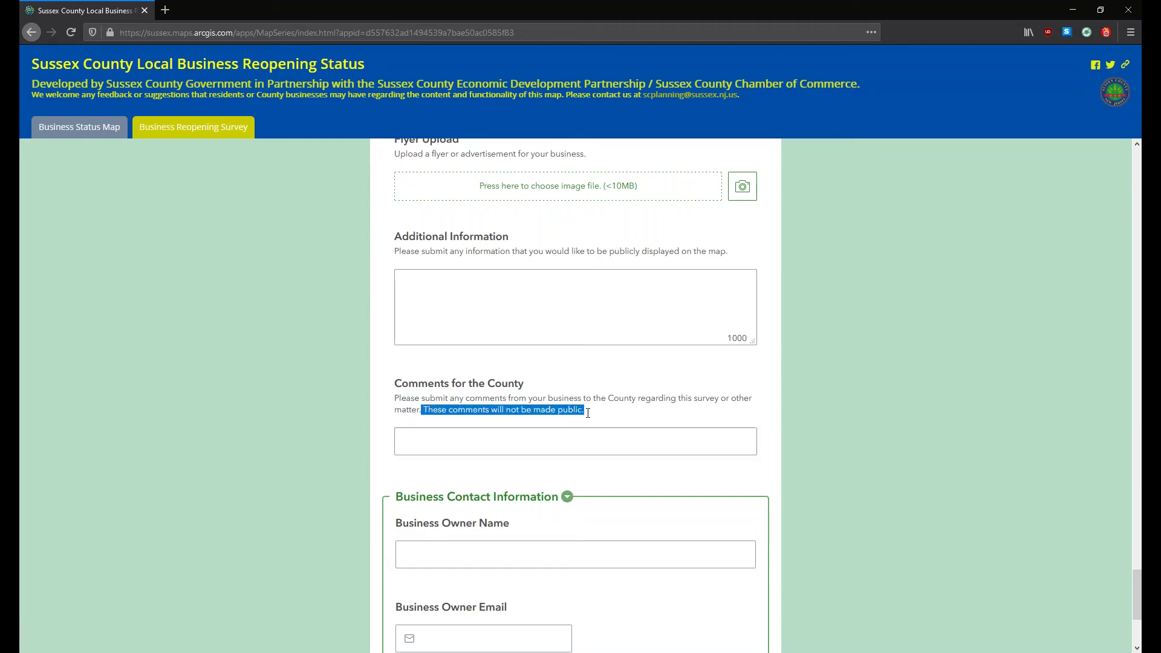
click(588, 413)
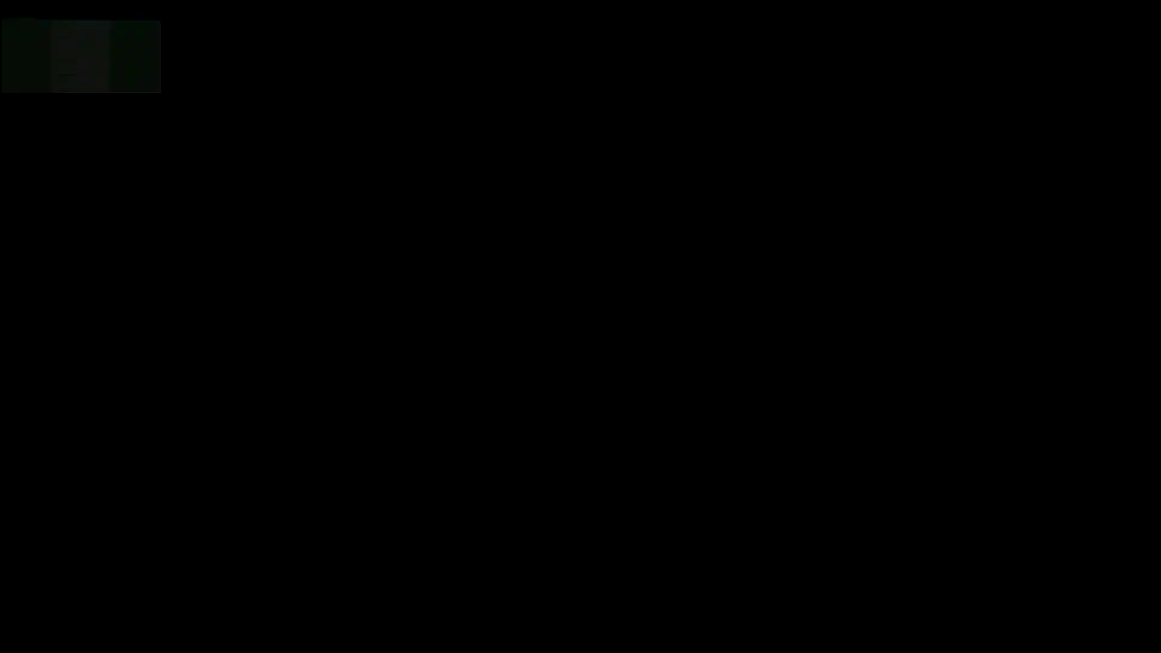
Step: Scroll to the bottom of the form, past Business Contact Information to the Submit button
scroll(331, 336, down, 1)
scroll(331, 335, down, 3)
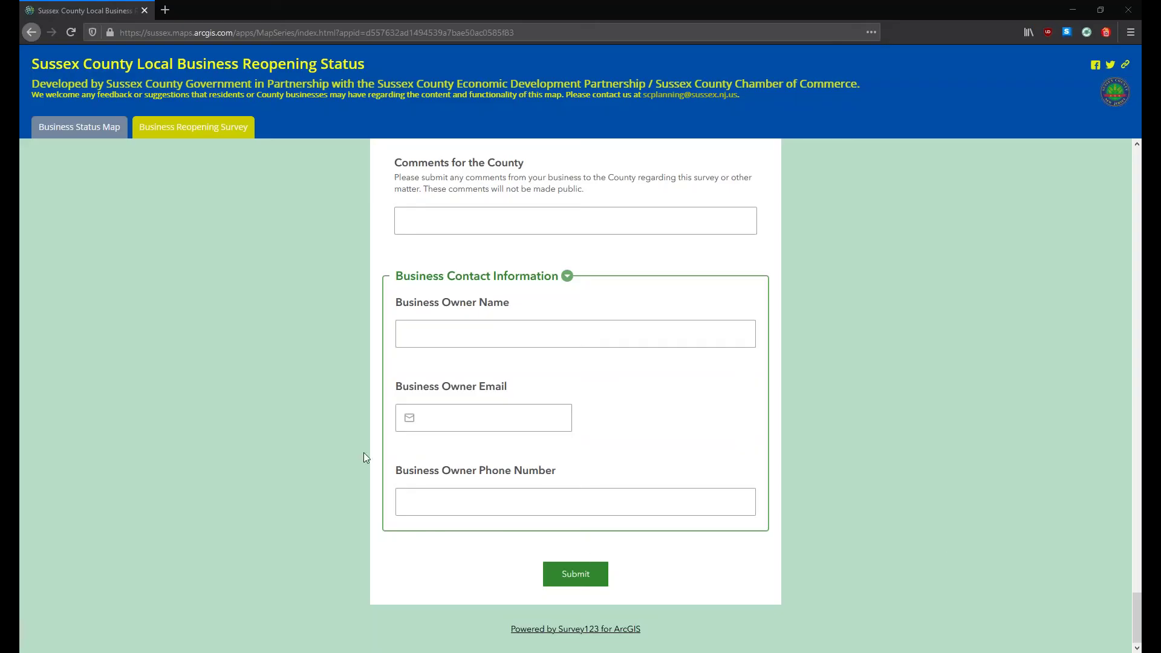
Step: Submit the form and get the 'Your data was sent successfully' confirmation
click(566, 582)
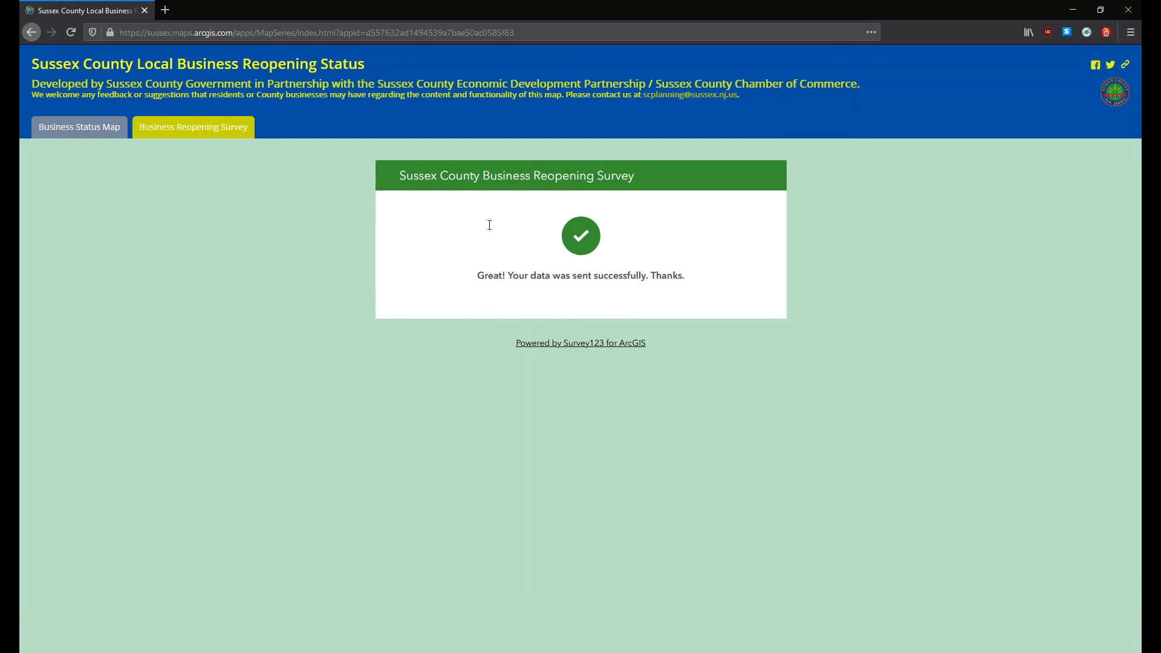
Step: Return to the Business Status Map tab showing the Sussex County business map
click(71, 135)
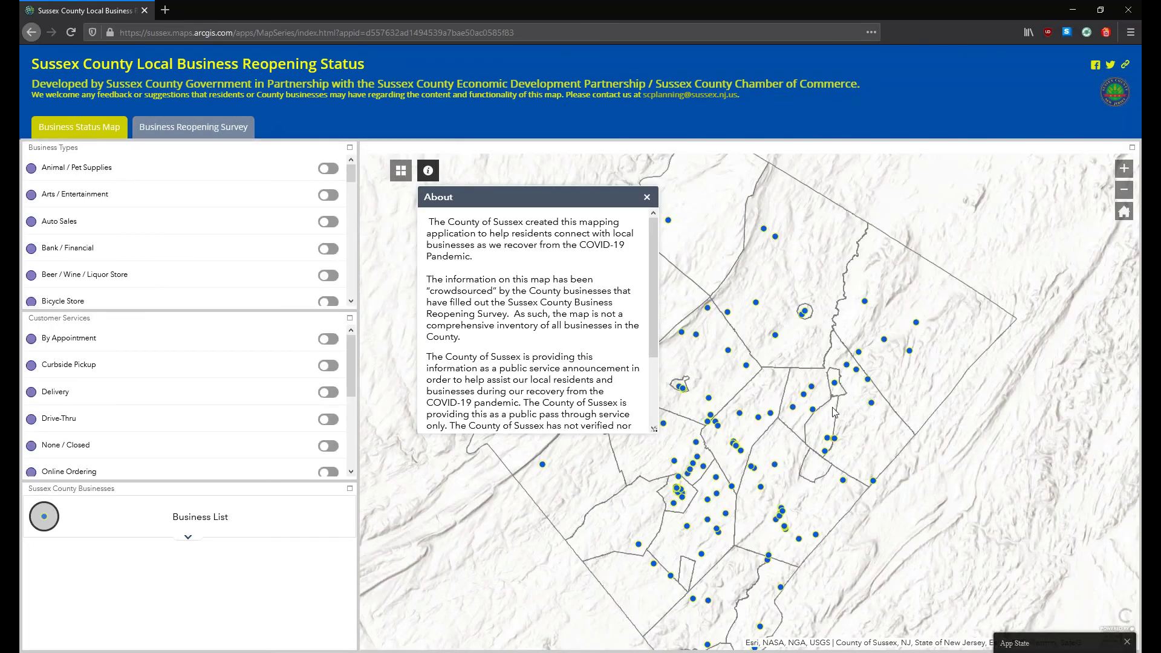
Step: Dismiss the About panel and return to the blank Business Reopening Survey, briefly highlighting the contact email
click(647, 197)
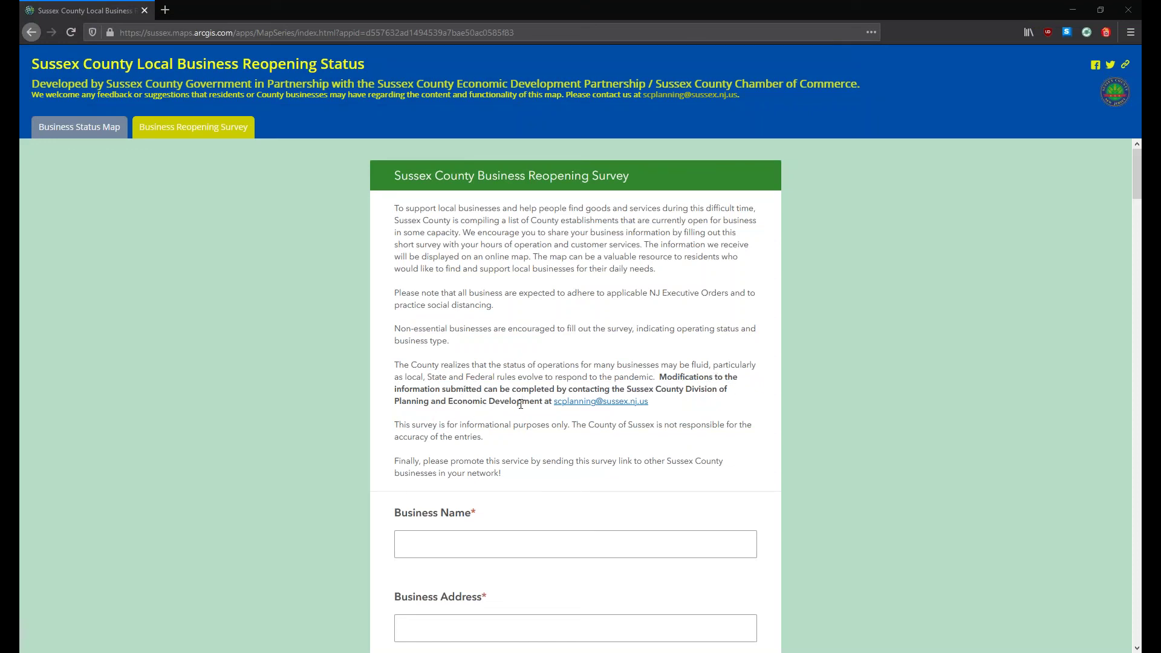
drag(551, 404, 655, 405)
click(573, 413)
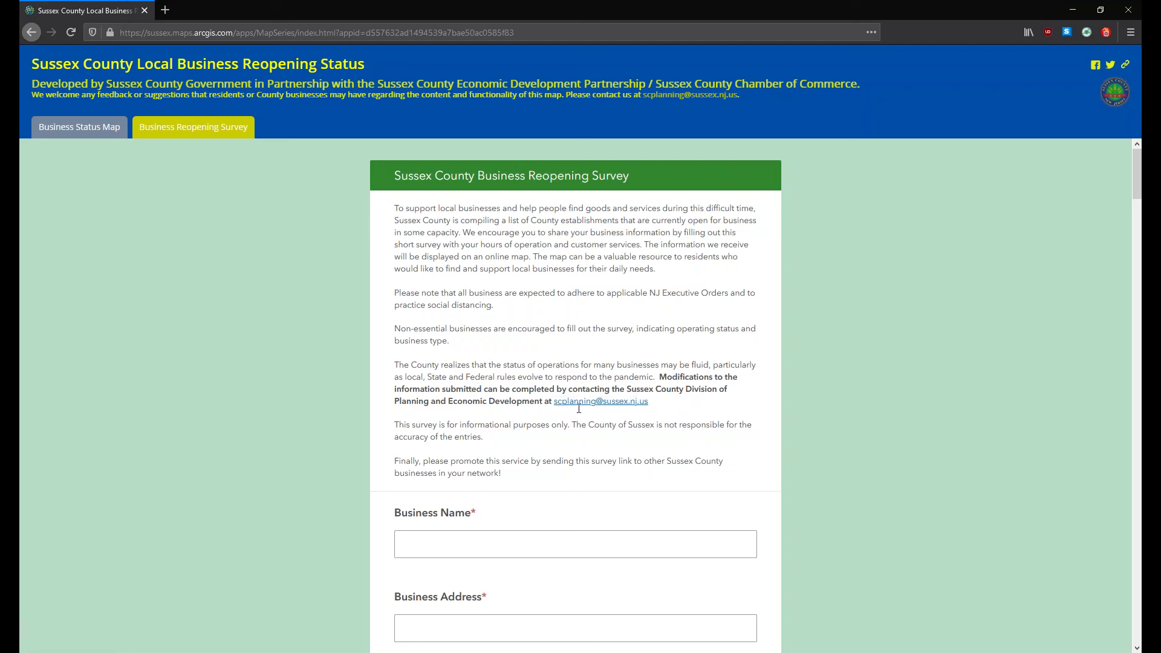